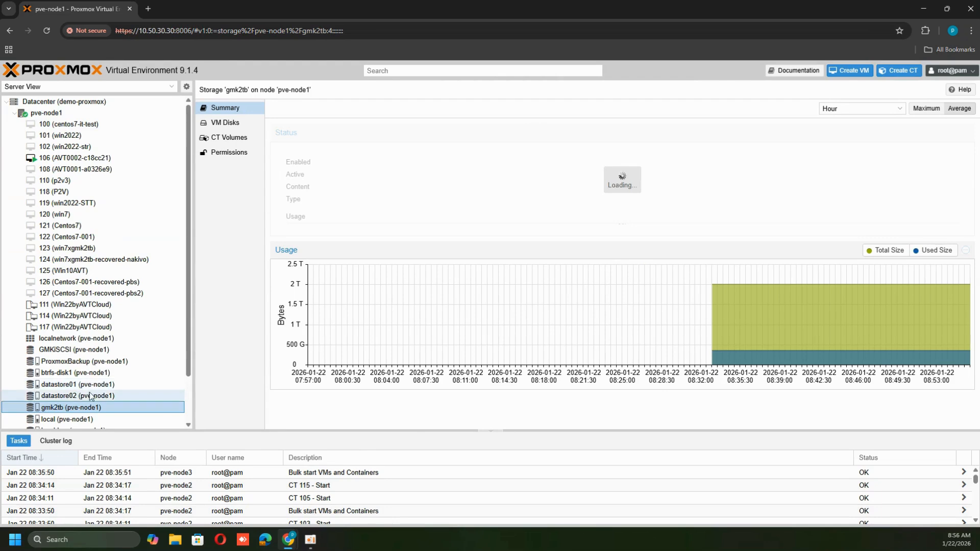
Review the gmk2tb LVM storage settings at datacenter level, including the volume-chain snapshot option and the qcow2 note.
left_click(75, 106)
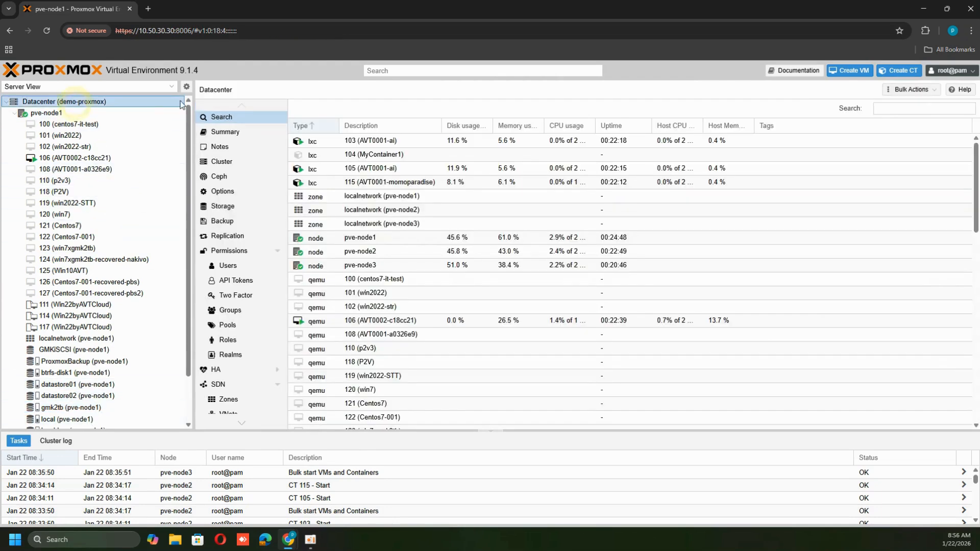
left_click(231, 210)
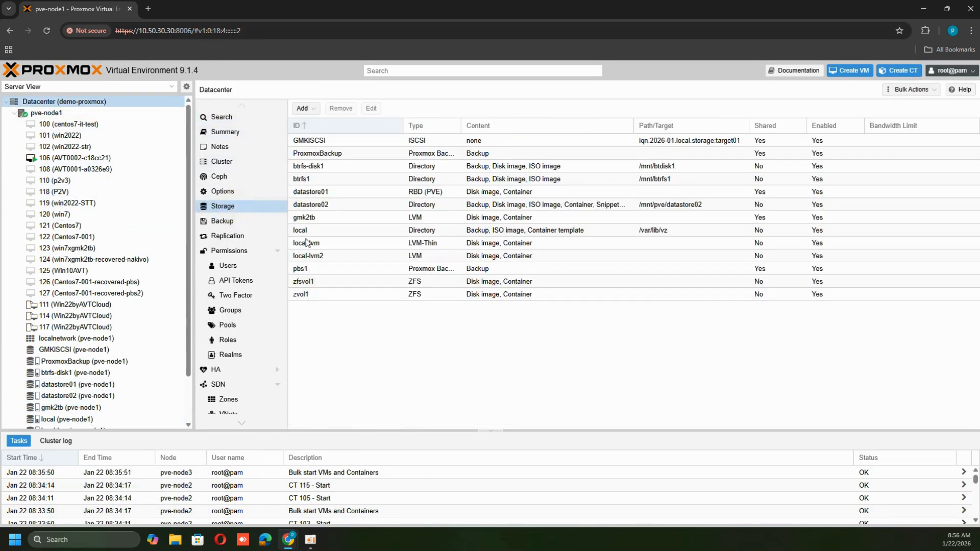
left_click(337, 217)
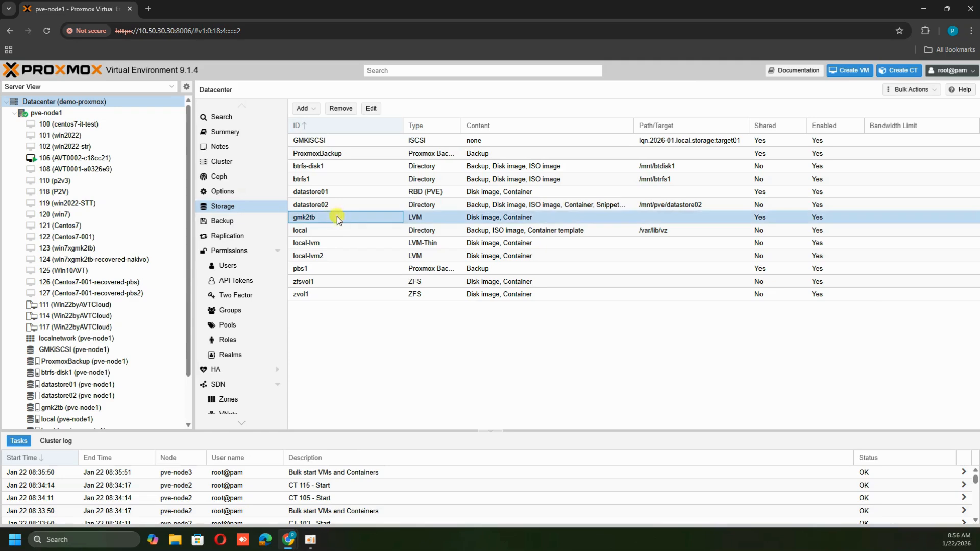
left_click(423, 219)
double_click(424, 218)
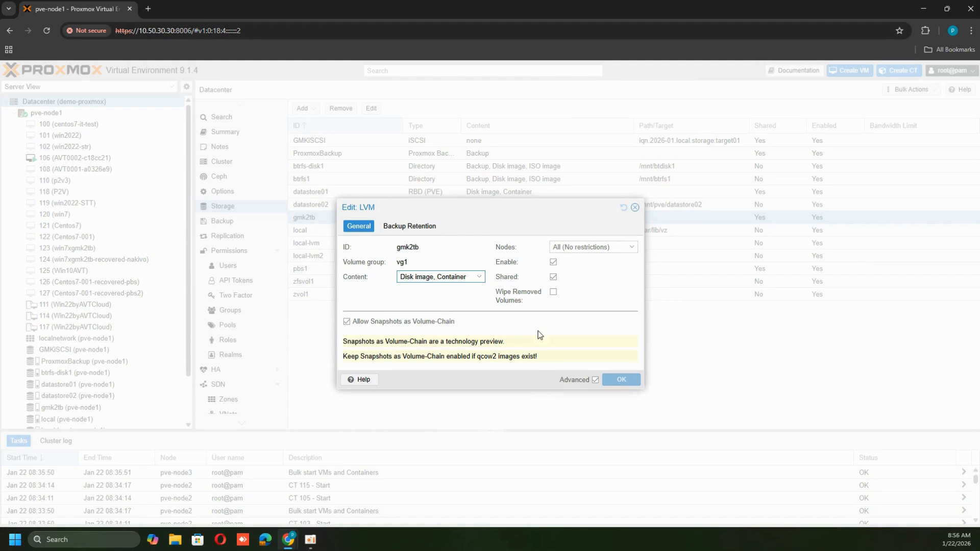
double_click(484, 357)
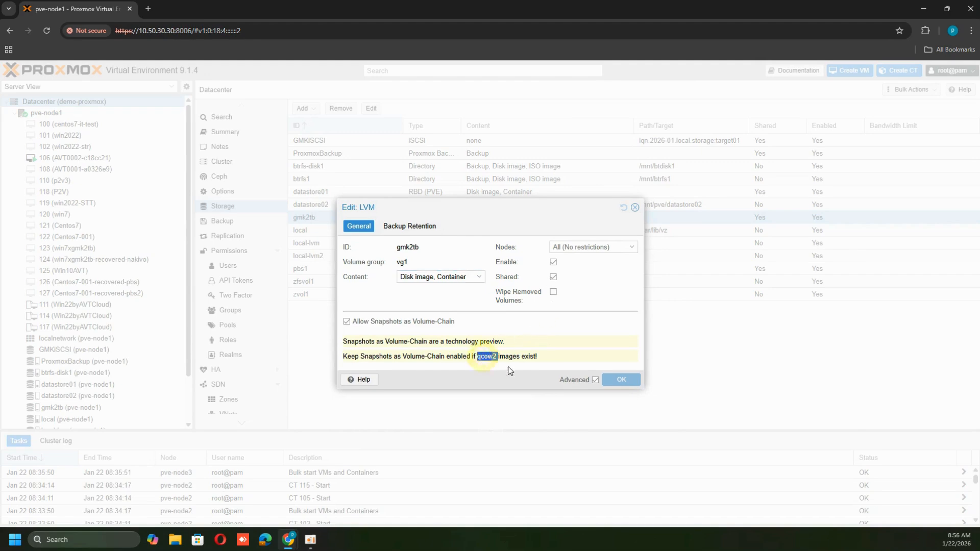
left_click(635, 207)
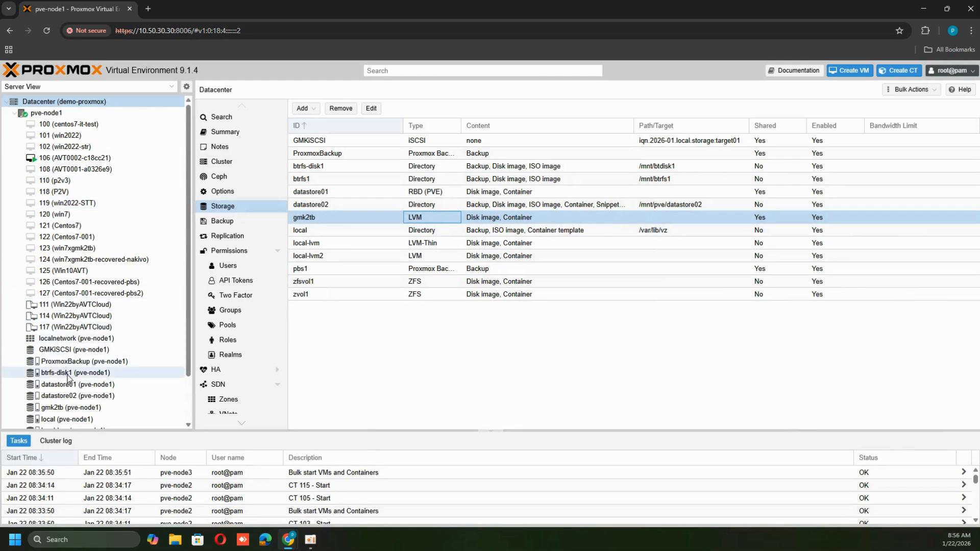
Check the summary of the gmk2tb storage on pve-node1 for its type, enabled and active status.
scroll(77, 373, "down", 1)
left_click(77, 356)
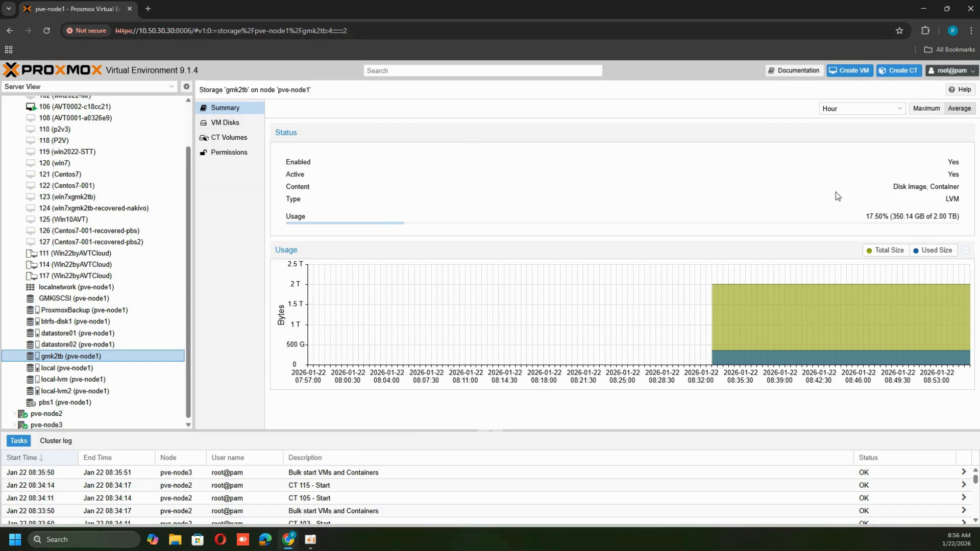
double_click(942, 203)
double_click(955, 199)
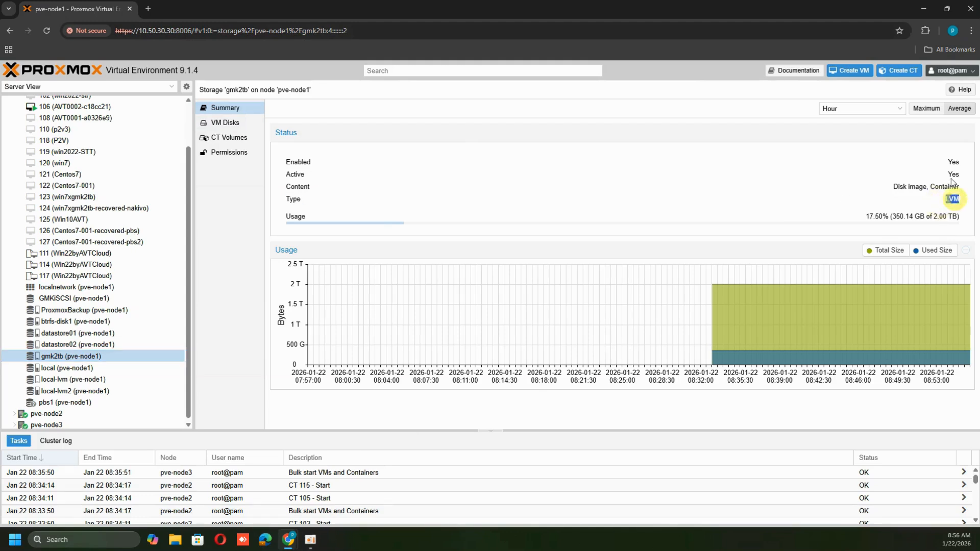
left_click(951, 178)
left_click_drag(935, 158, 954, 158)
left_click(948, 173)
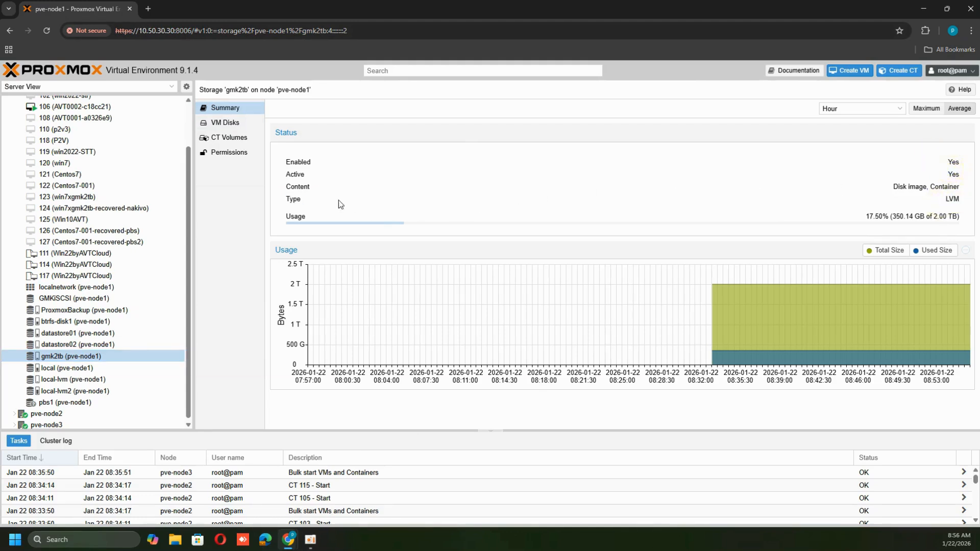
Examine the VM disks stored on gmk2tb and their formats.
left_click(232, 125)
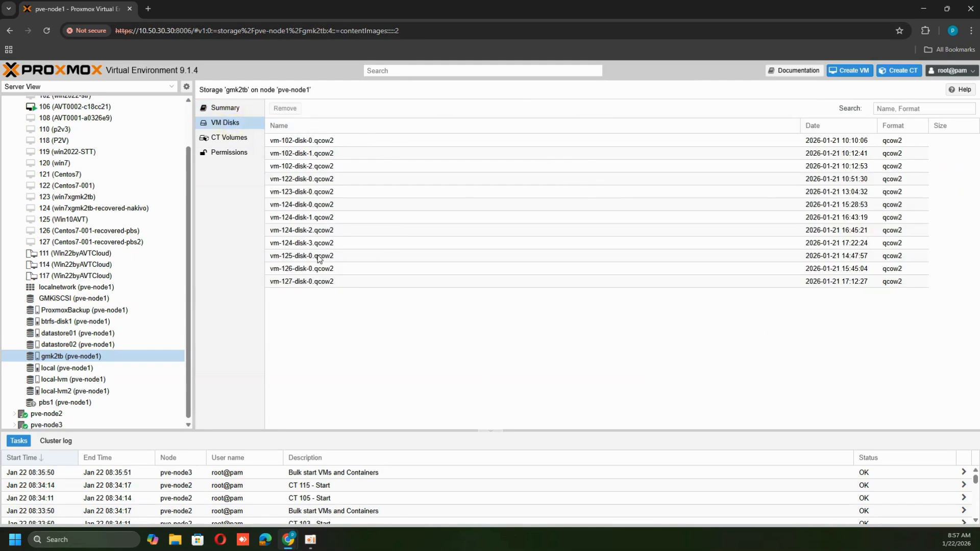
left_click(309, 233)
left_click(314, 218)
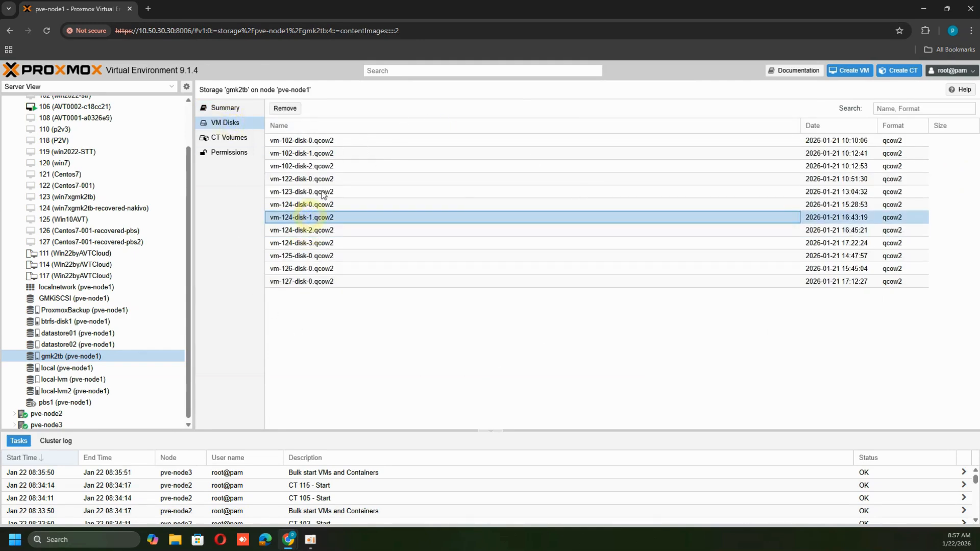
left_click(326, 282)
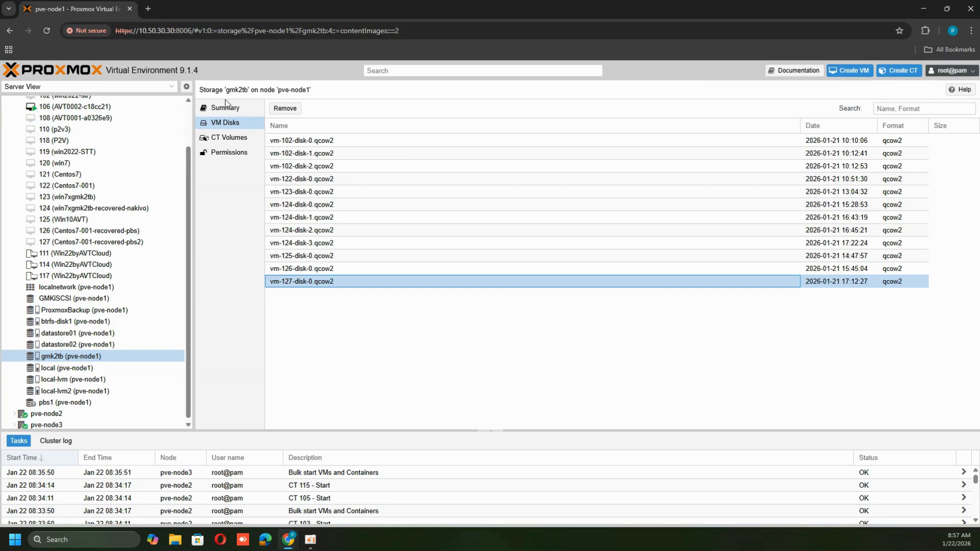
View the datacenter summary to review the health of the demo-proxmox cluster.
scroll(115, 186, "up", 1)
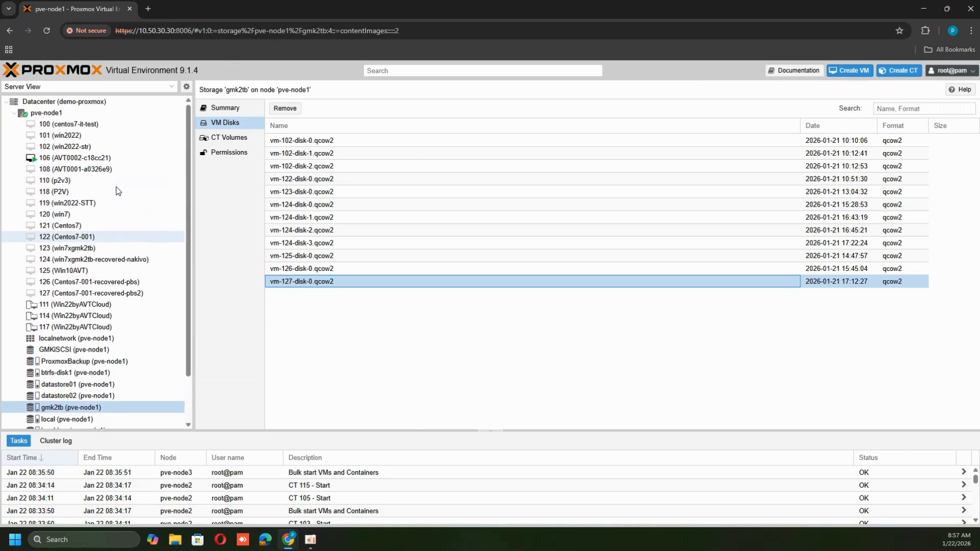
left_click(67, 103)
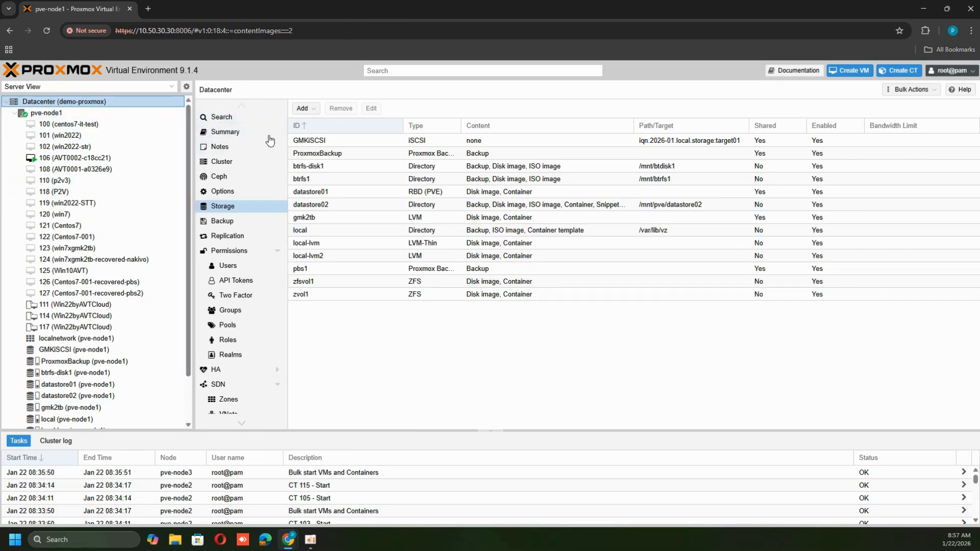
left_click(230, 134)
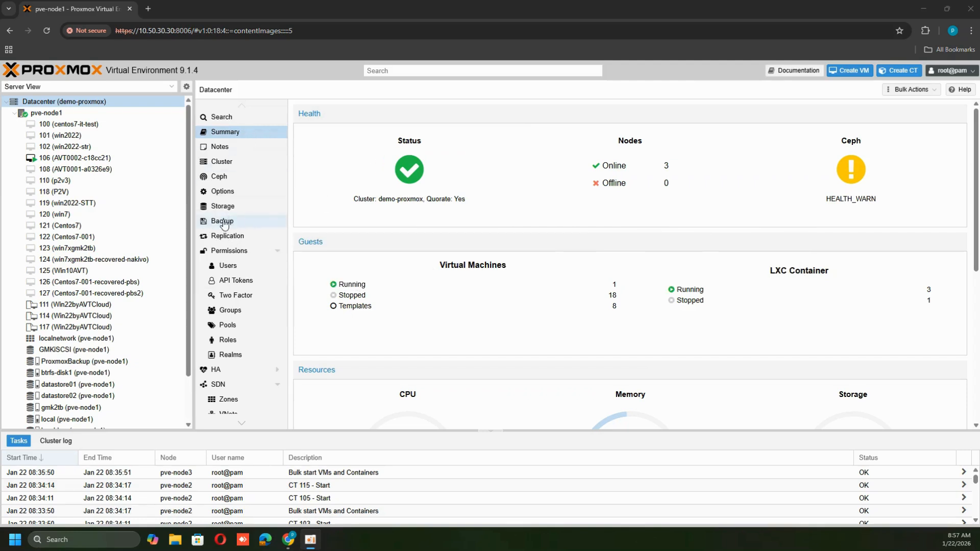
left_click(223, 223)
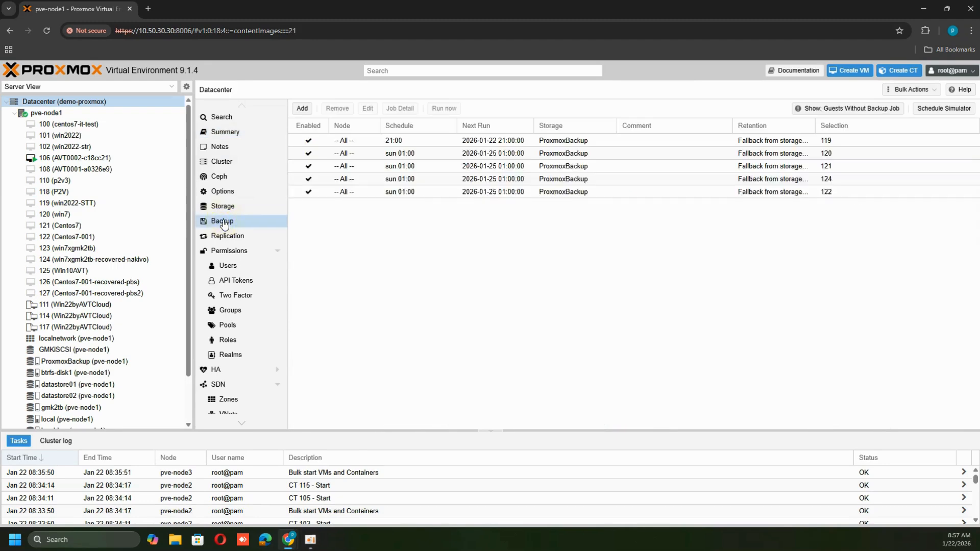
left_click(302, 108)
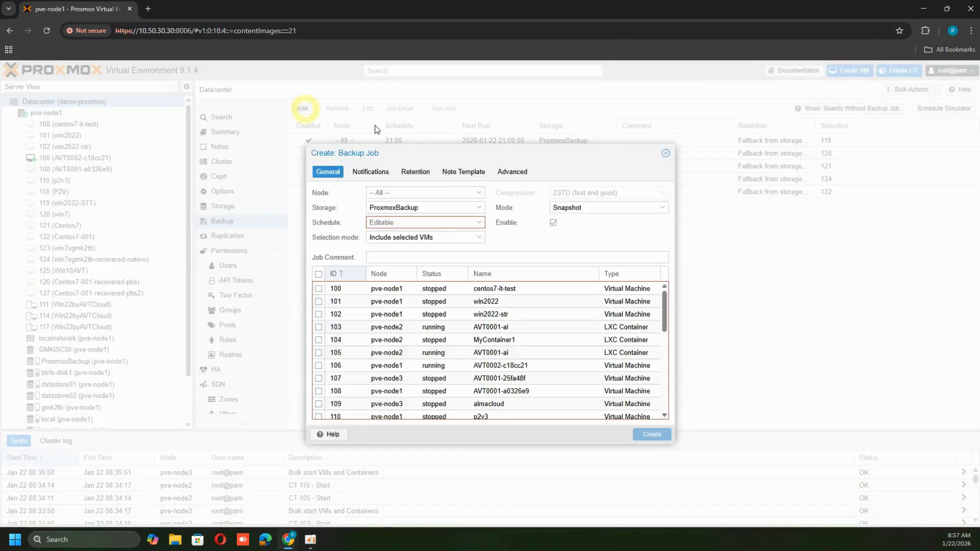
left_click(431, 205)
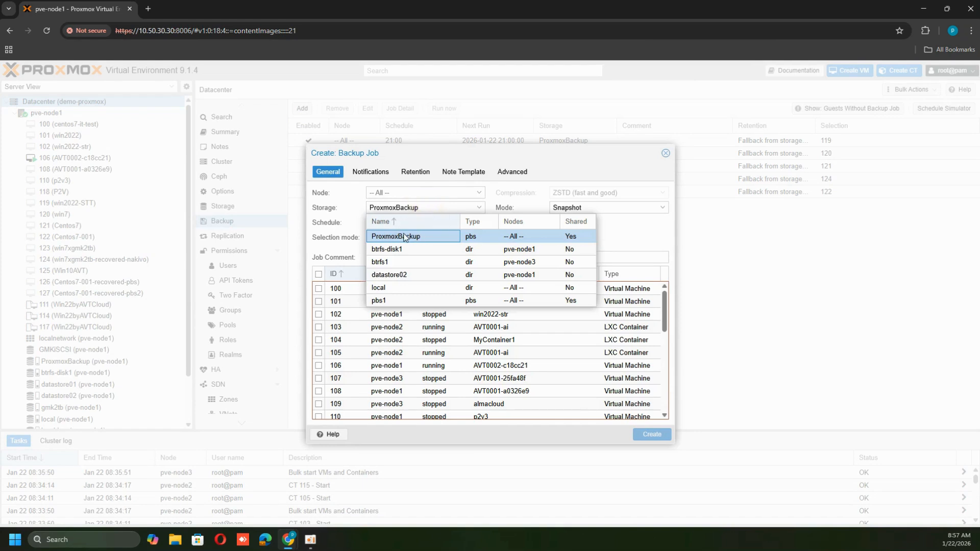
left_click(405, 237)
left_click(418, 223)
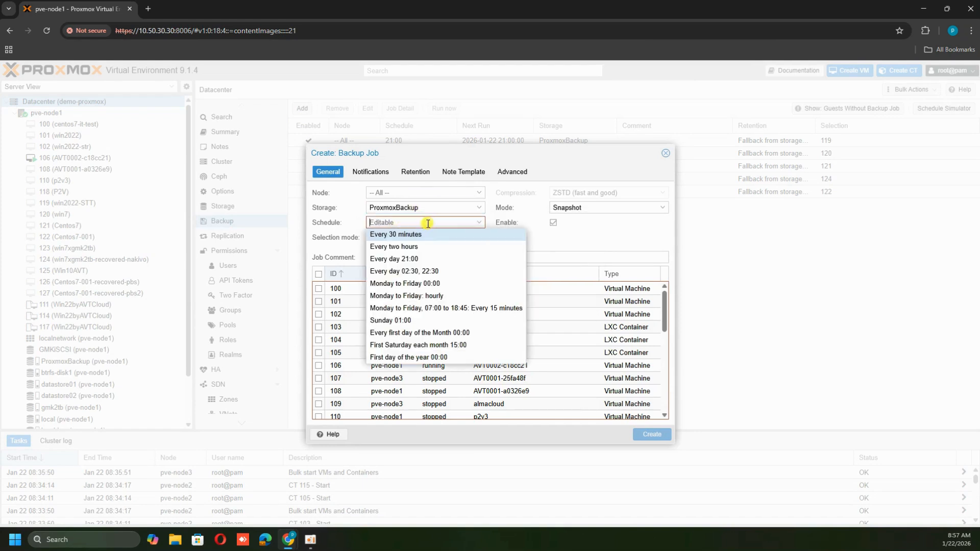
left_click(417, 321)
left_click(504, 238)
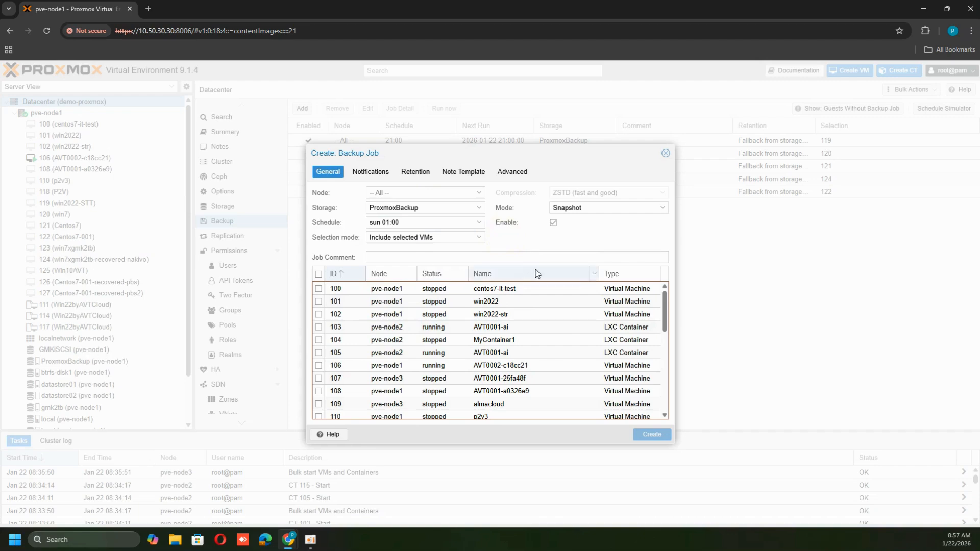
left_click(665, 156)
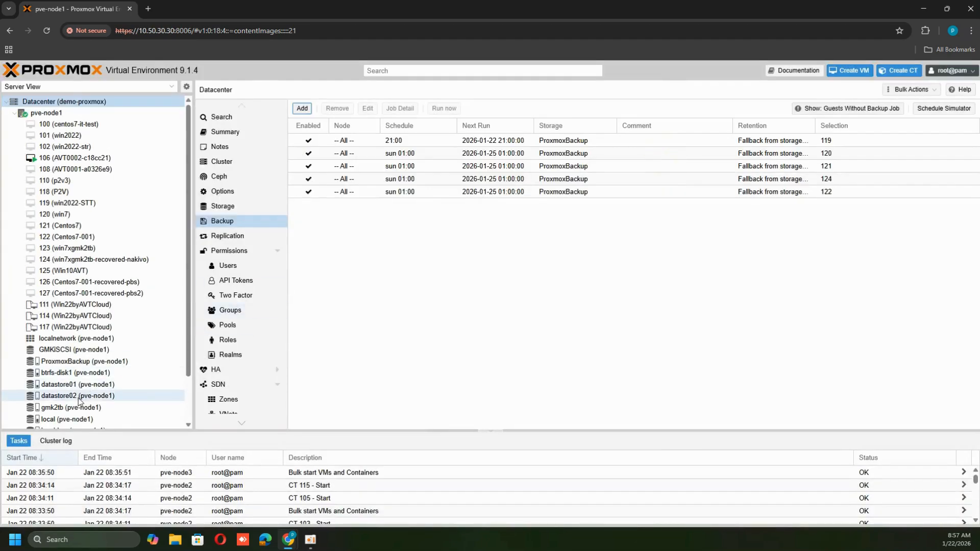
Locate the disk of VM 122 among the VM disks on the gmk2tb storage.
left_click(73, 407)
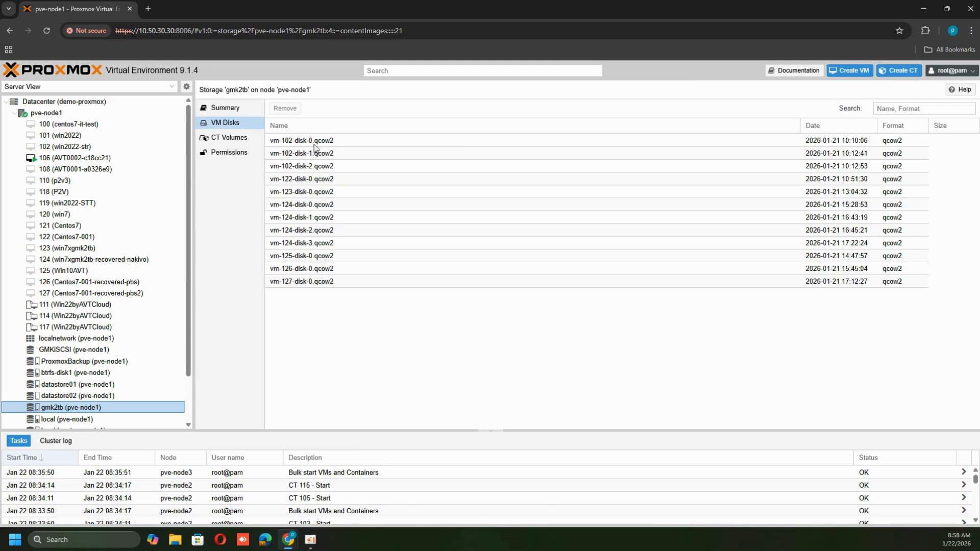
left_click(311, 180)
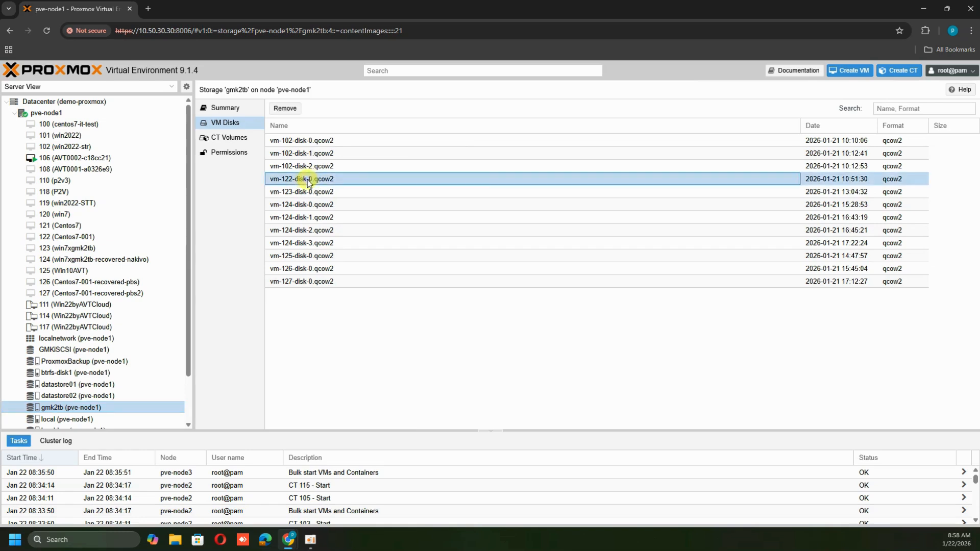
Start a new datacenter backup job with ProxmoxBackup as storage and a Sunday 01:00 schedule.
left_click(67, 102)
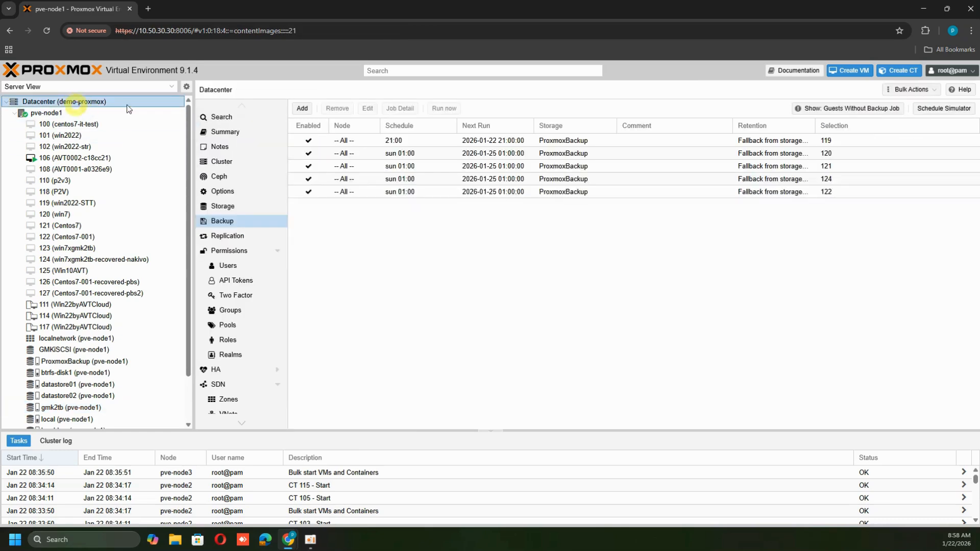
left_click(302, 109)
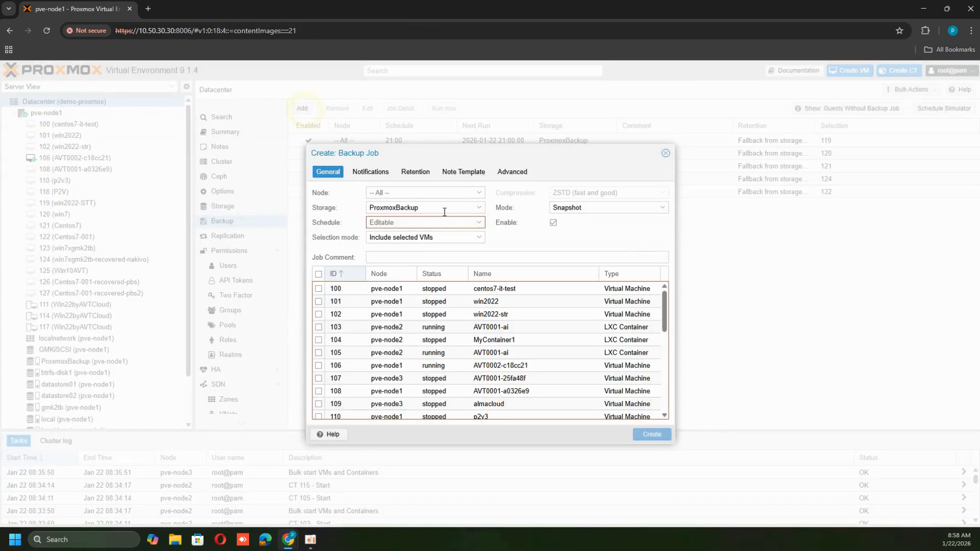
left_click(444, 207)
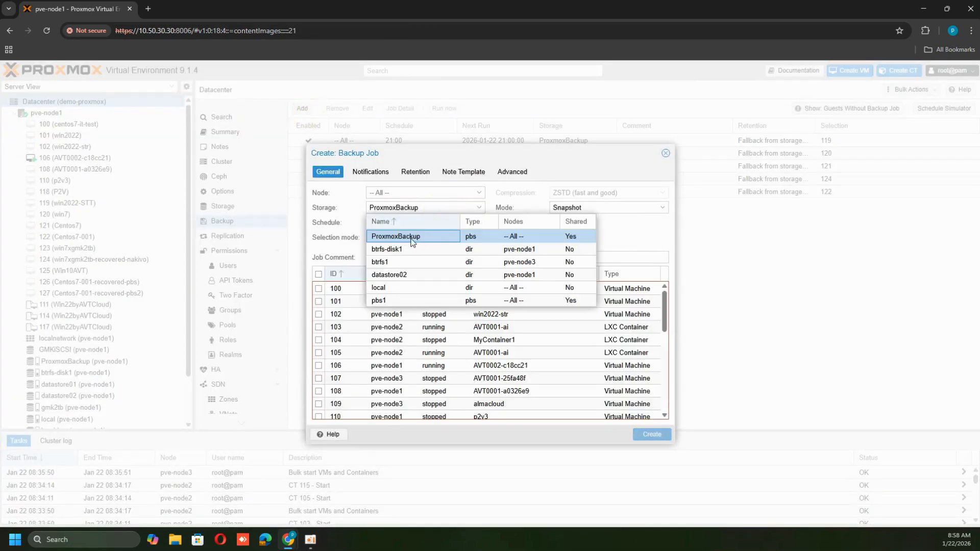
left_click(414, 237)
left_click(418, 223)
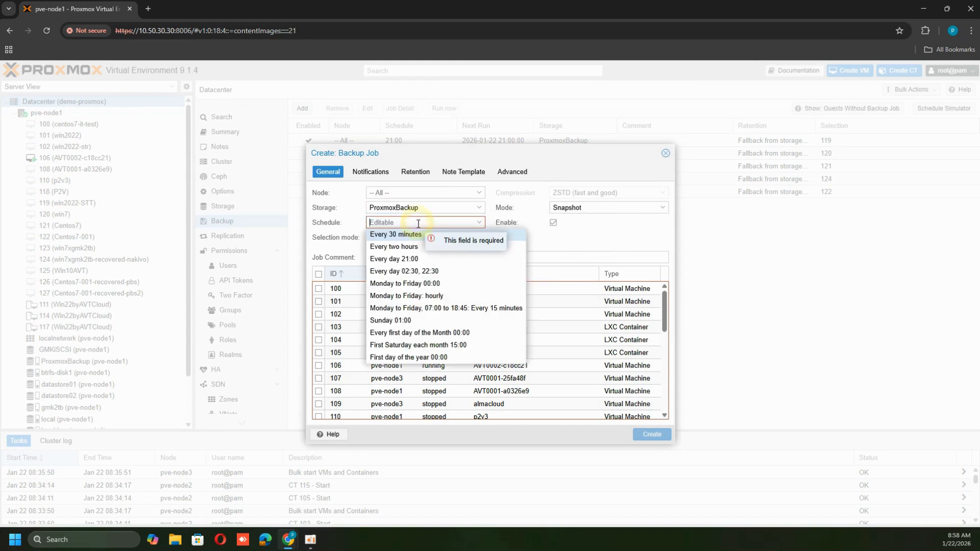
left_click(408, 320)
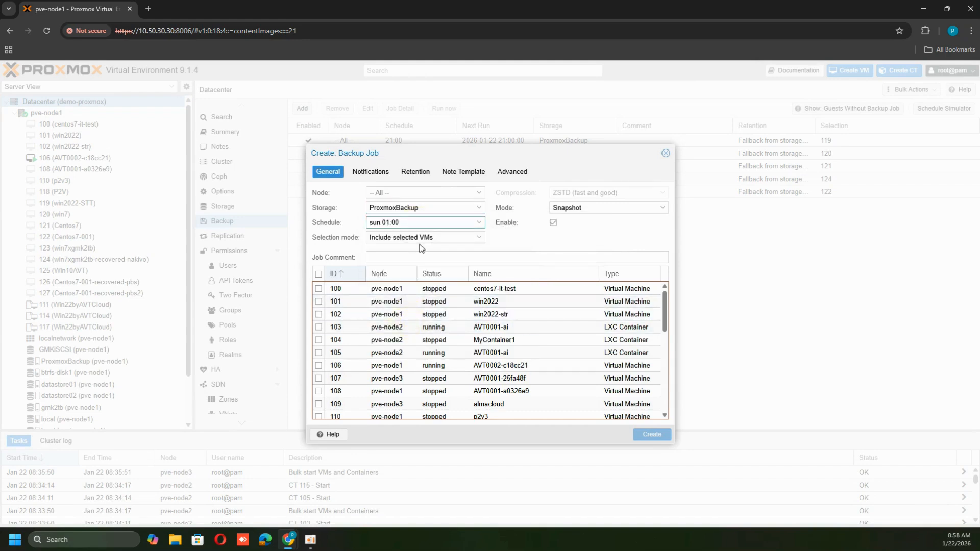
Include VM 122 (Centos7-001) in the backup job, set the mode to Stop, and create the job.
scroll(374, 370, "down", 4)
scroll(375, 370, "down", 2)
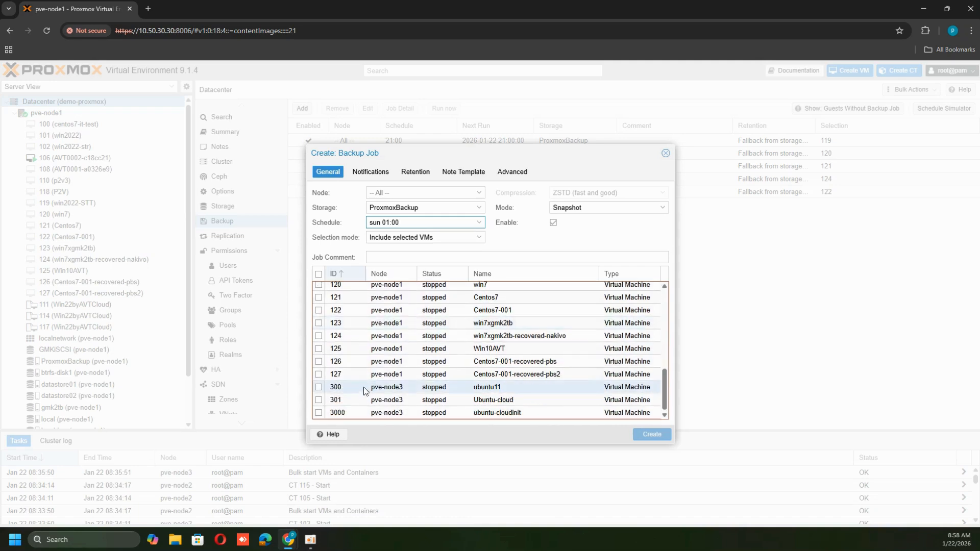
left_click(319, 311)
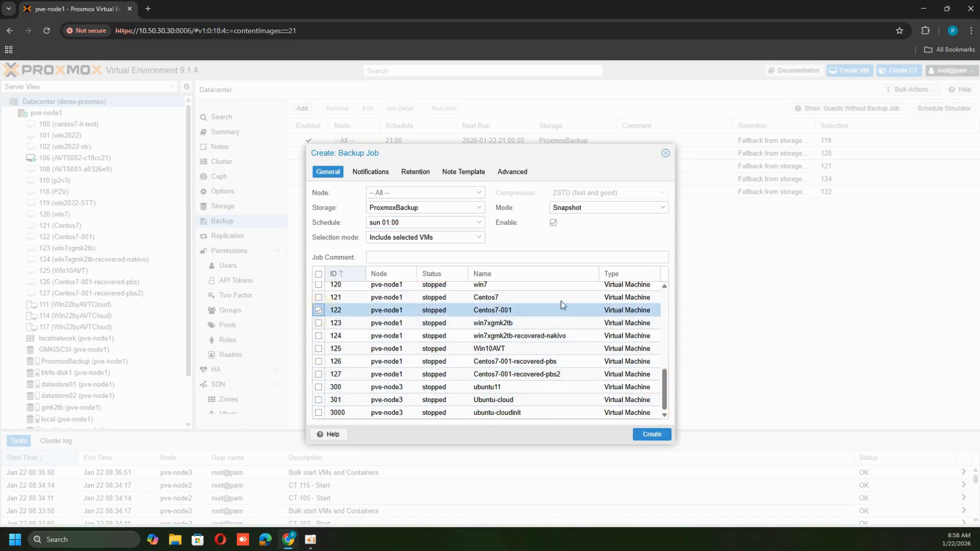
left_click(582, 207)
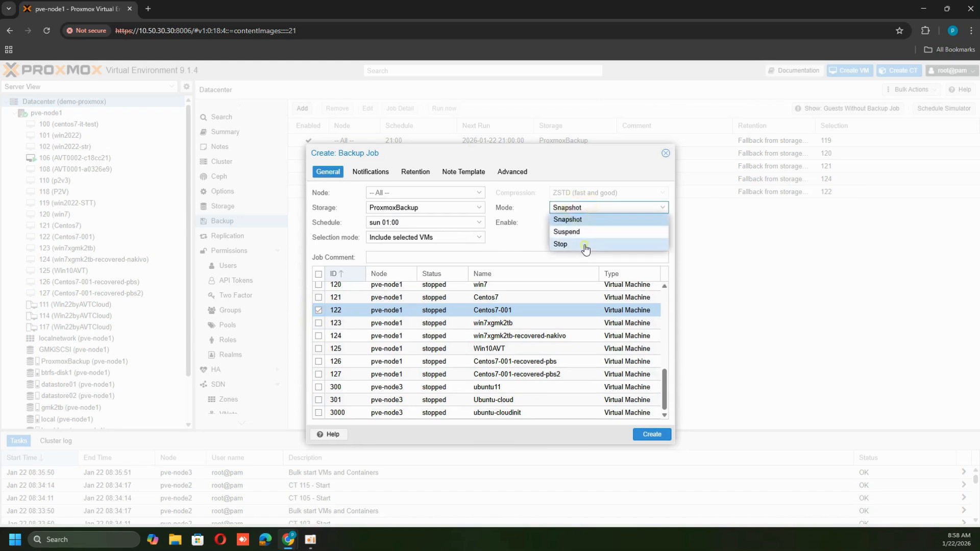
left_click(586, 244)
left_click(458, 193)
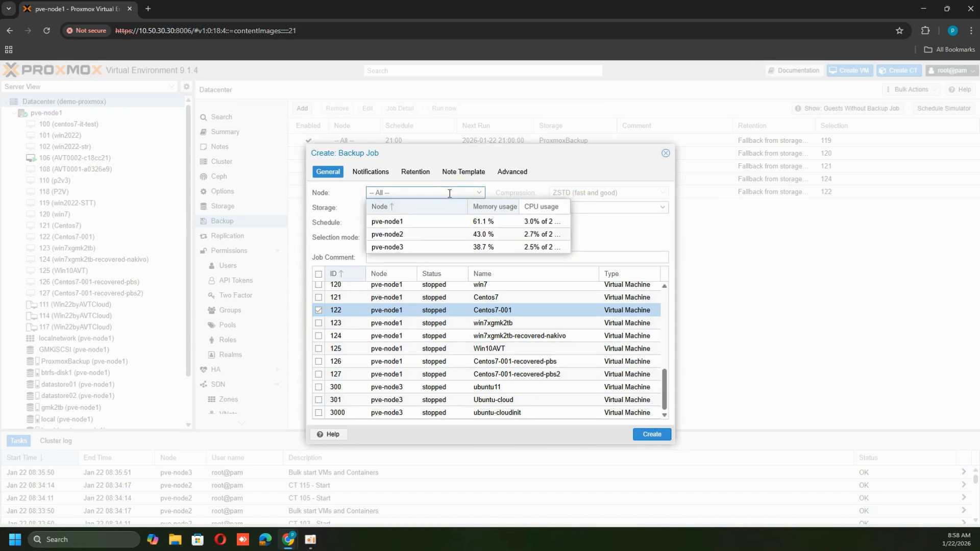
left_click(604, 227)
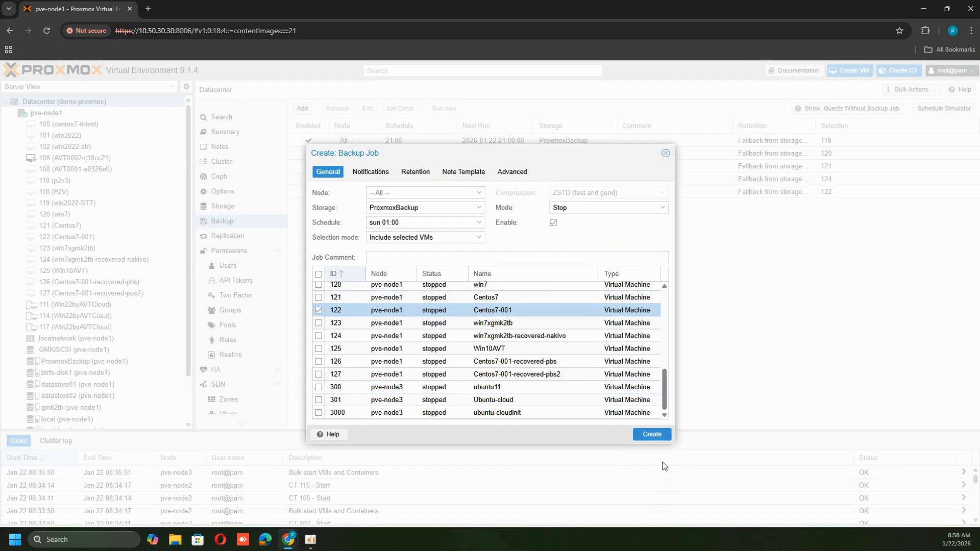
left_click(655, 435)
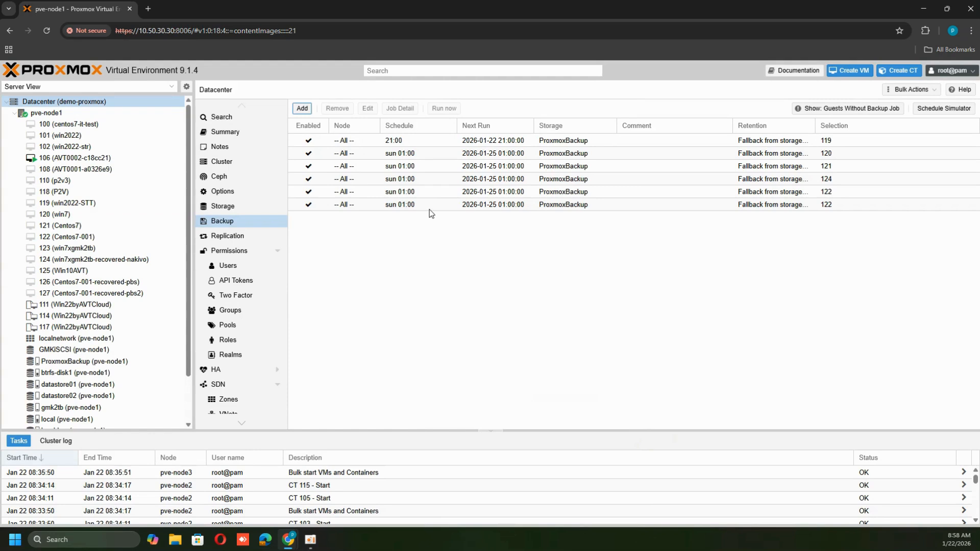
Run the newly created backup job for VM 122 immediately and confirm the start.
left_click(397, 206)
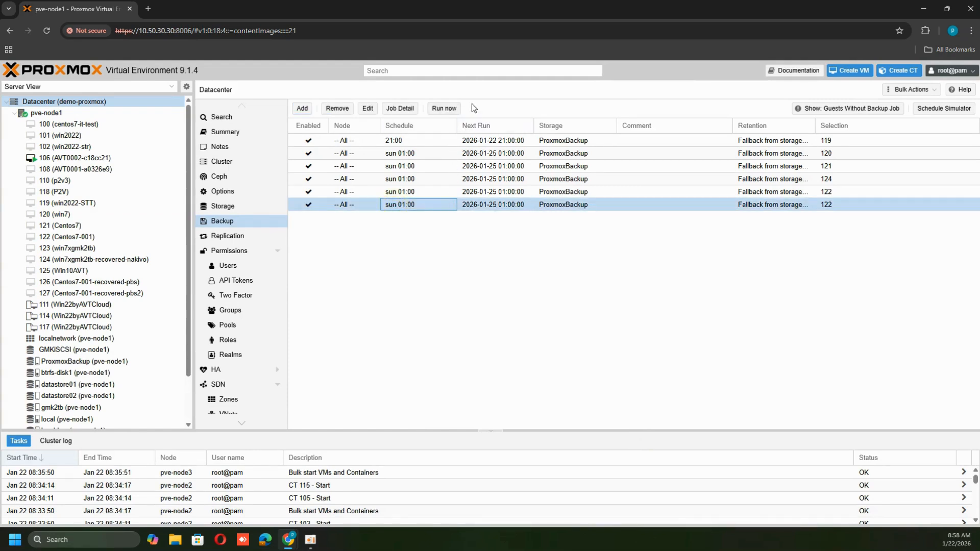
left_click(444, 108)
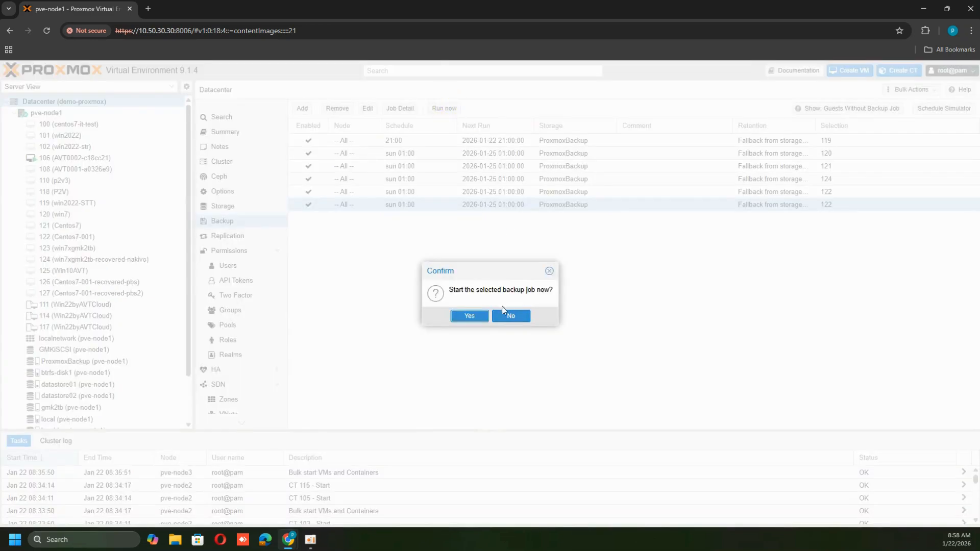
left_click(462, 317)
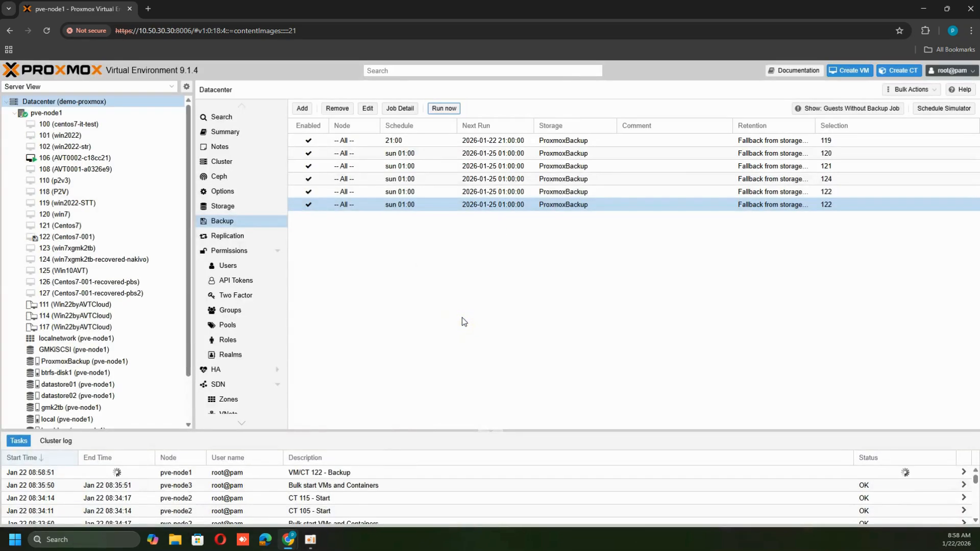
Review the job details of the VM 122 backup job, and follow its running backup task's output to the end.
left_click(401, 108)
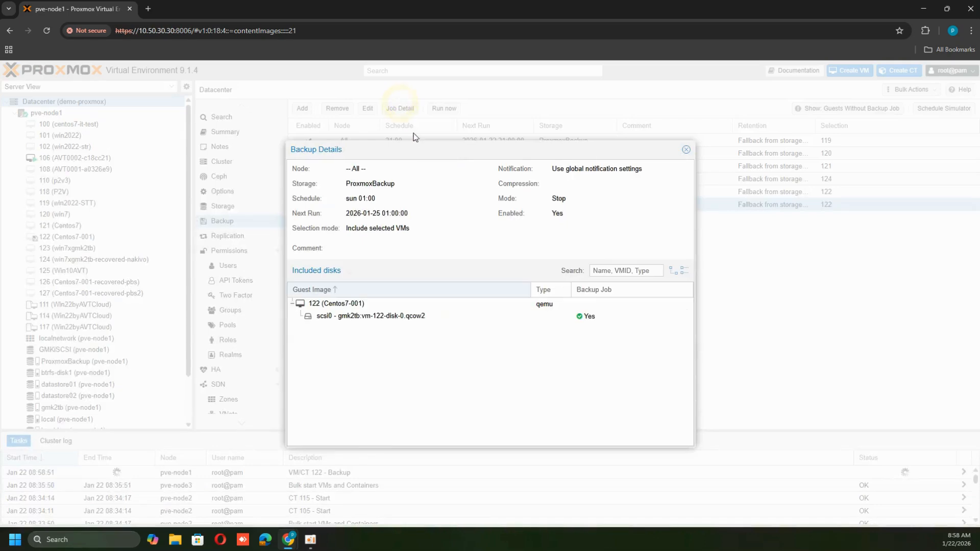
left_click(686, 149)
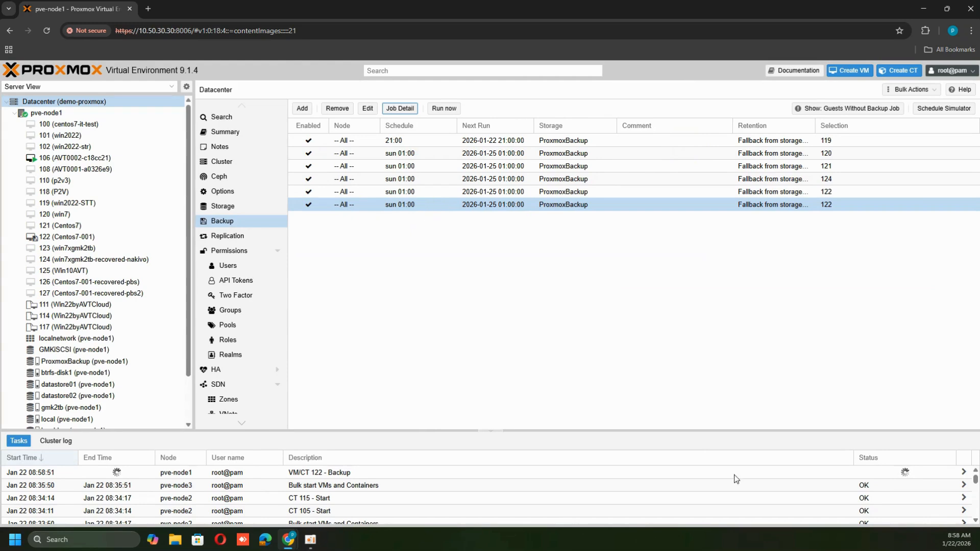
left_click(963, 472)
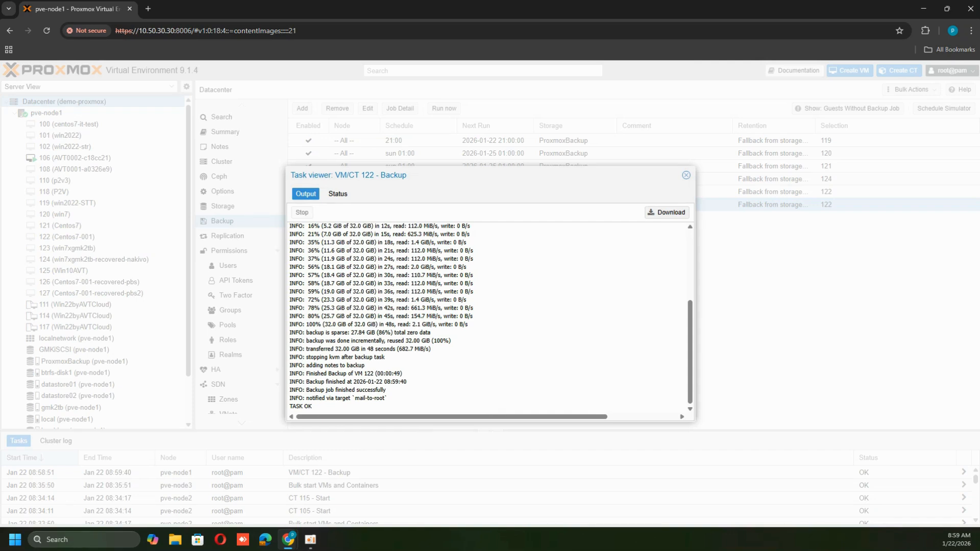
triple_click(309, 406)
left_click(686, 175)
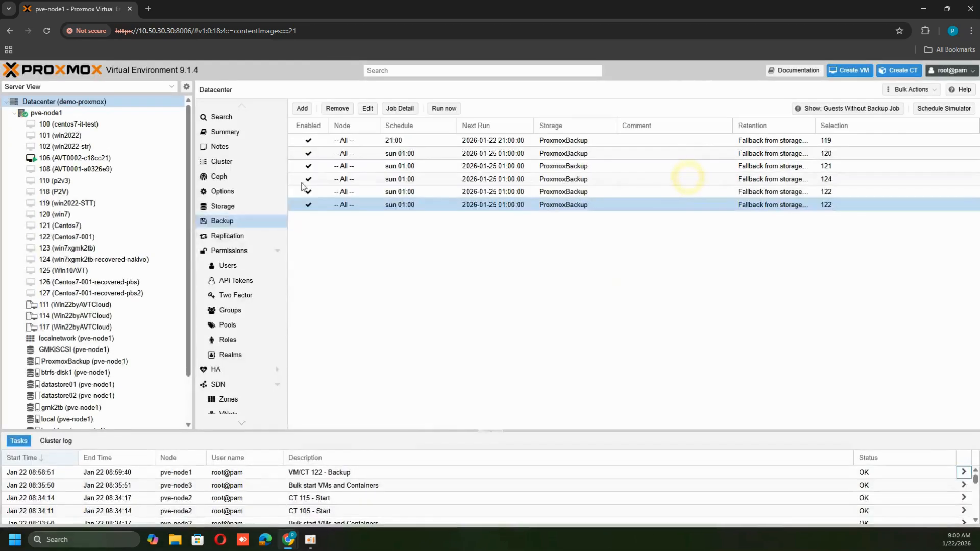
Locate the newest VM 122 backup among the backups stored on ProxmoxBackup.
left_click(105, 363)
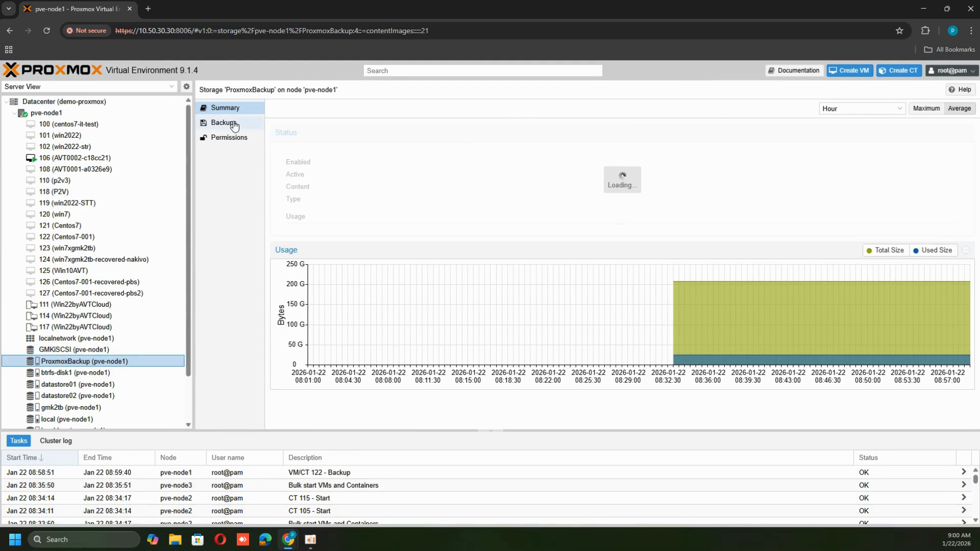
left_click(234, 124)
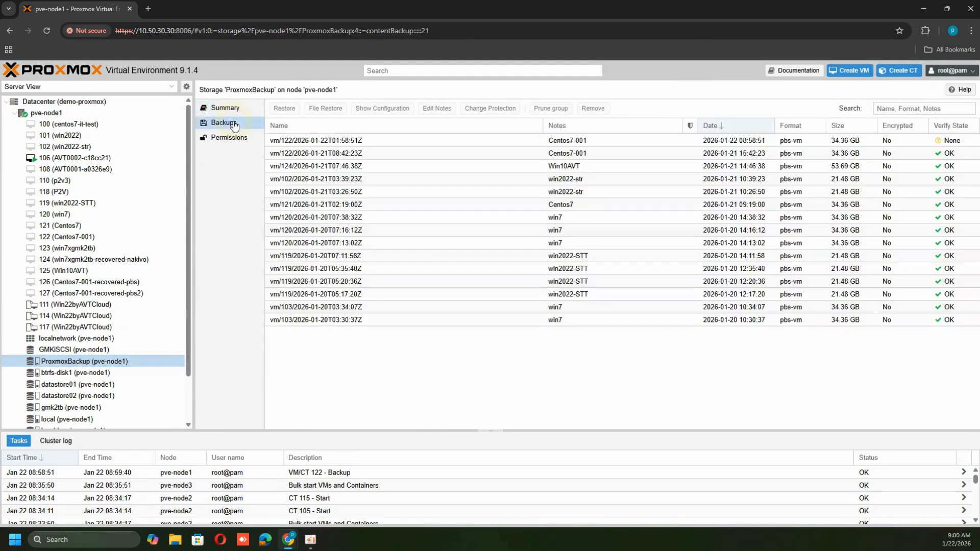
left_click(374, 144)
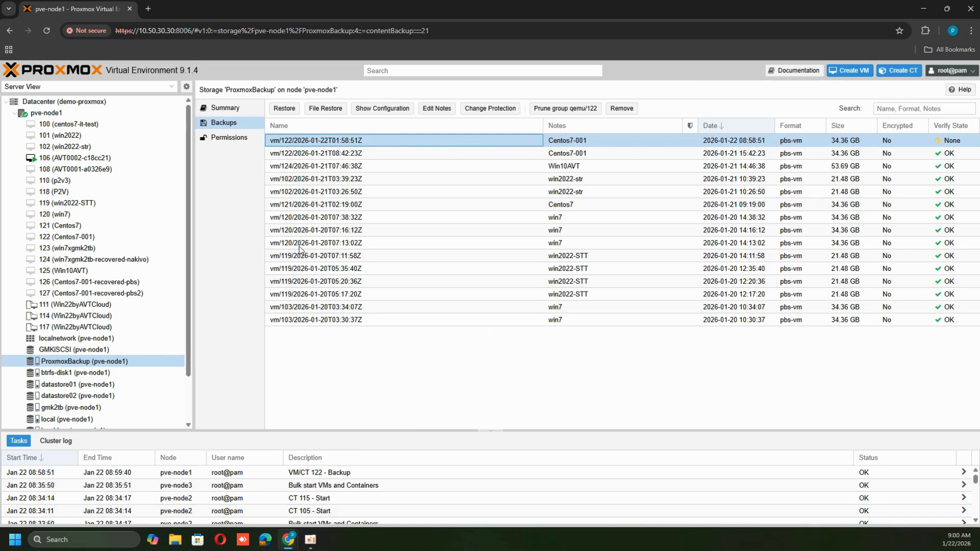
left_click(414, 374)
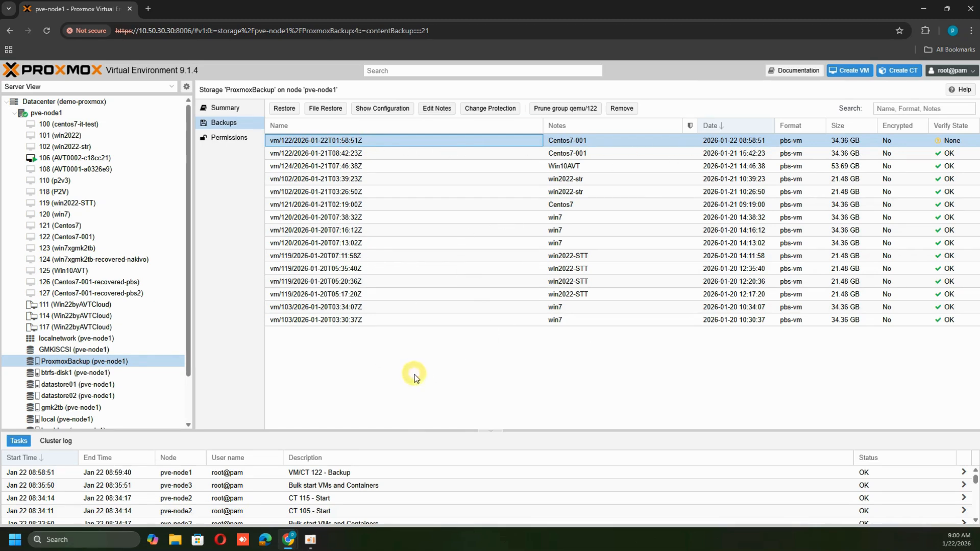
left_click(329, 141)
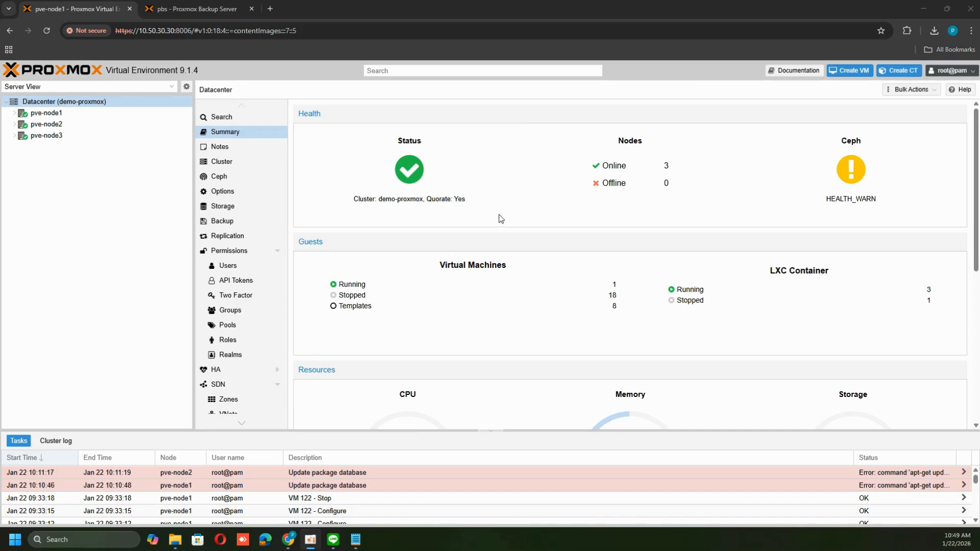
Expand pve-node1 and check the vm/122/2026-01-22T01:58:51Z entry in the ProxmoxBackup storage's backup list.
left_click(16, 116)
scroll(77, 327, "down", 1)
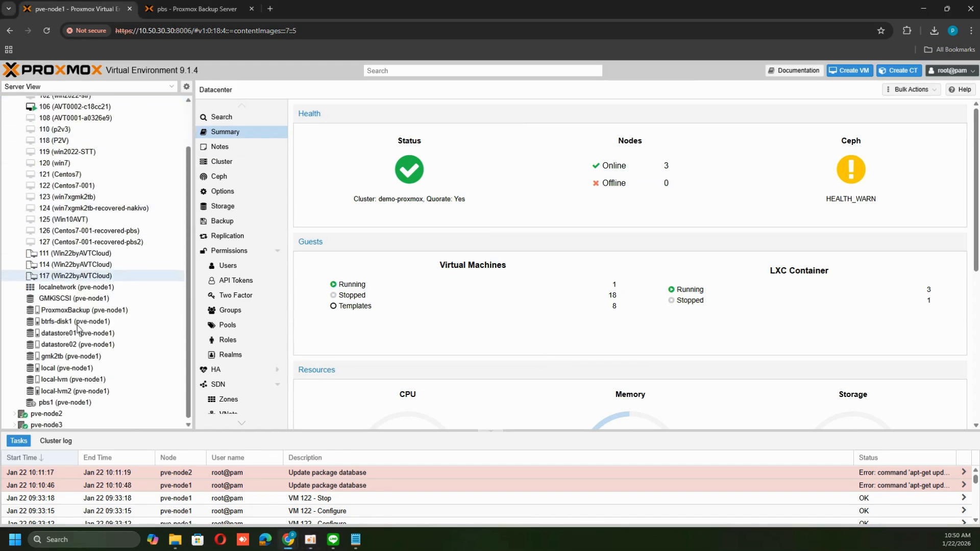
left_click(100, 310)
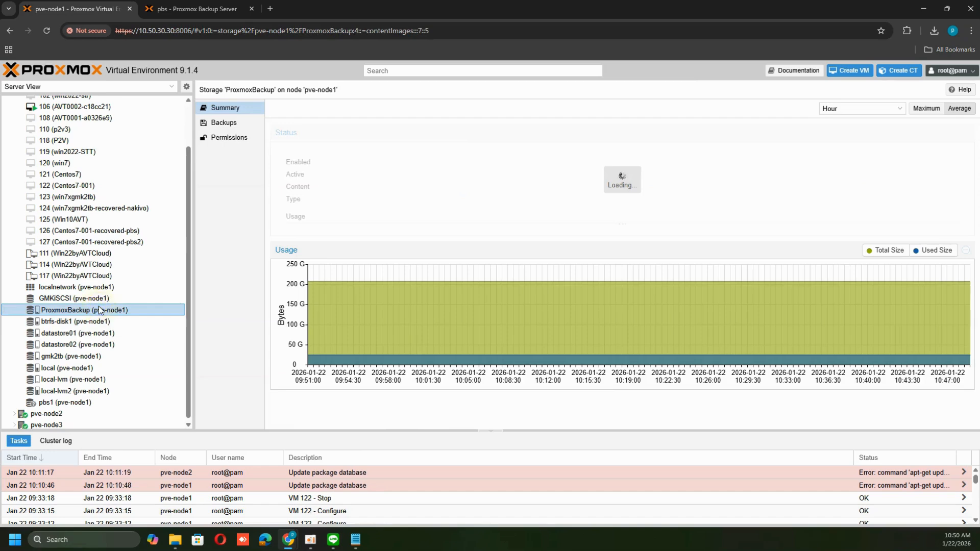
left_click(219, 122)
left_click(374, 145)
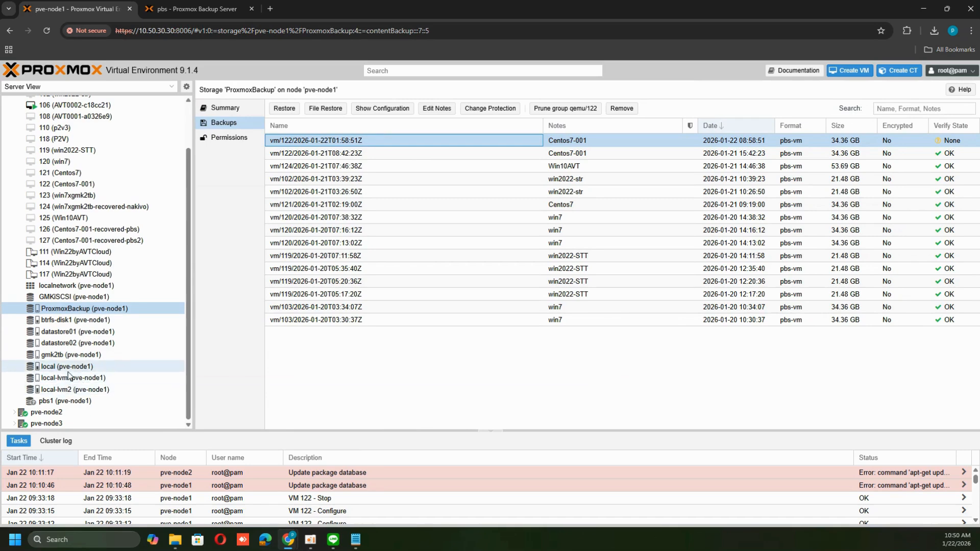
Review the VM disks on the gmk2tb storage and return to the datacenter summary.
left_click(79, 355)
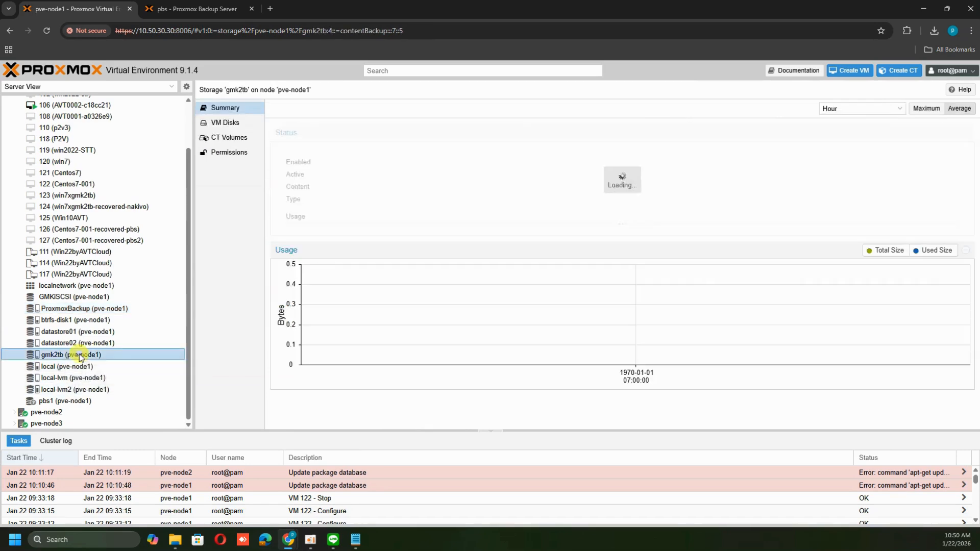
left_click(227, 123)
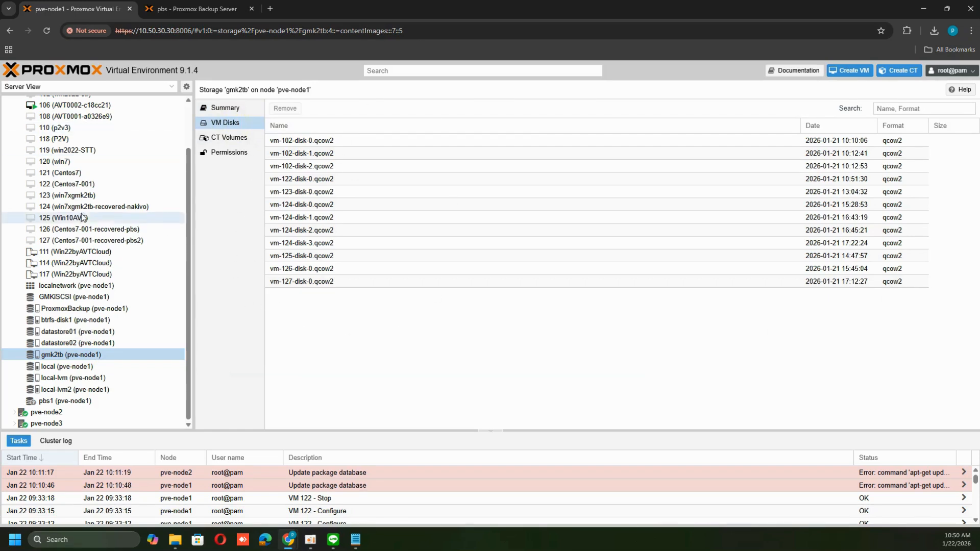
scroll(143, 214, "up", 2)
left_click(82, 102)
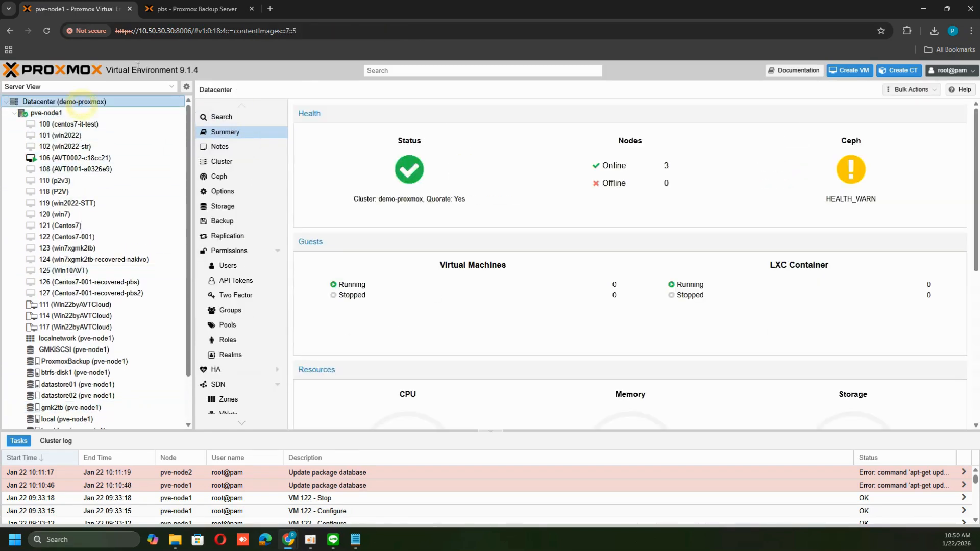
View the ProxmoxBackup datastore's content in Proxmox Backup Server, and check VM 122's hardware in Proxmox Virtual Environment.
left_click(192, 10)
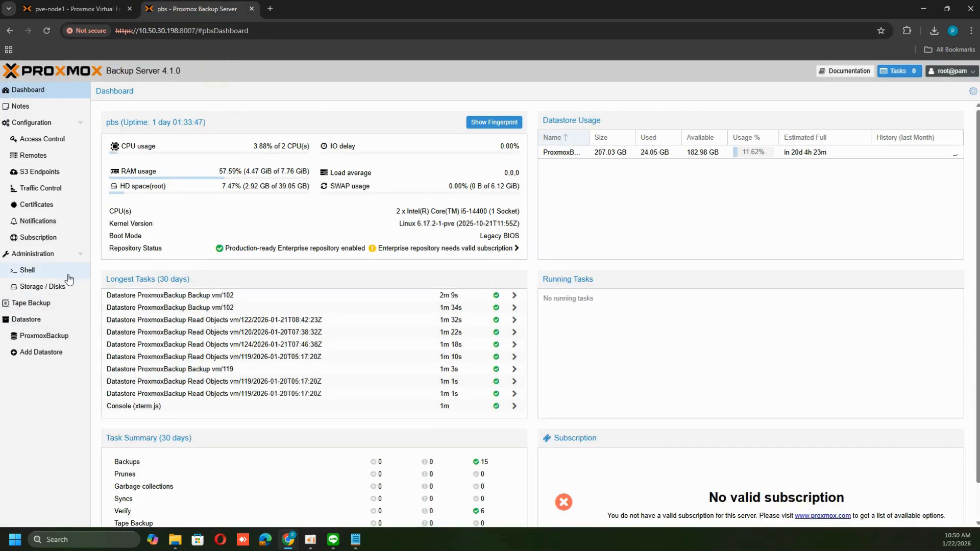
left_click(53, 339)
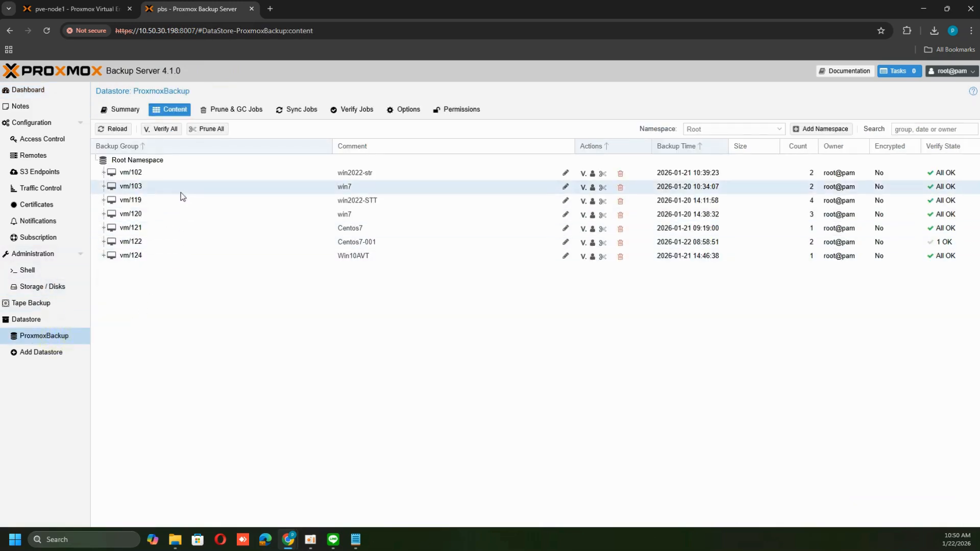
left_click(93, 14)
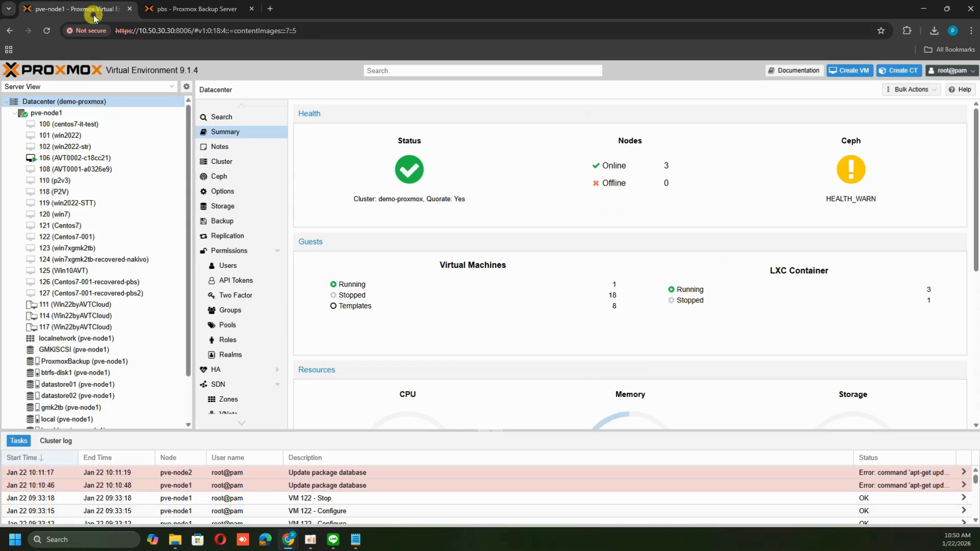
left_click(83, 238)
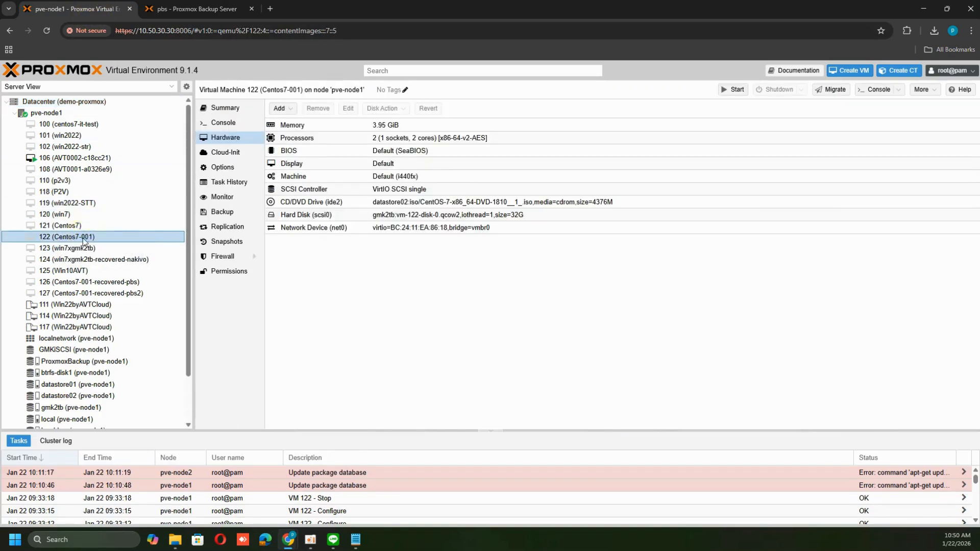
Switch to Proxmox Backup Server and examine the snapshots in the vm/122 backup group.
left_click(185, 10)
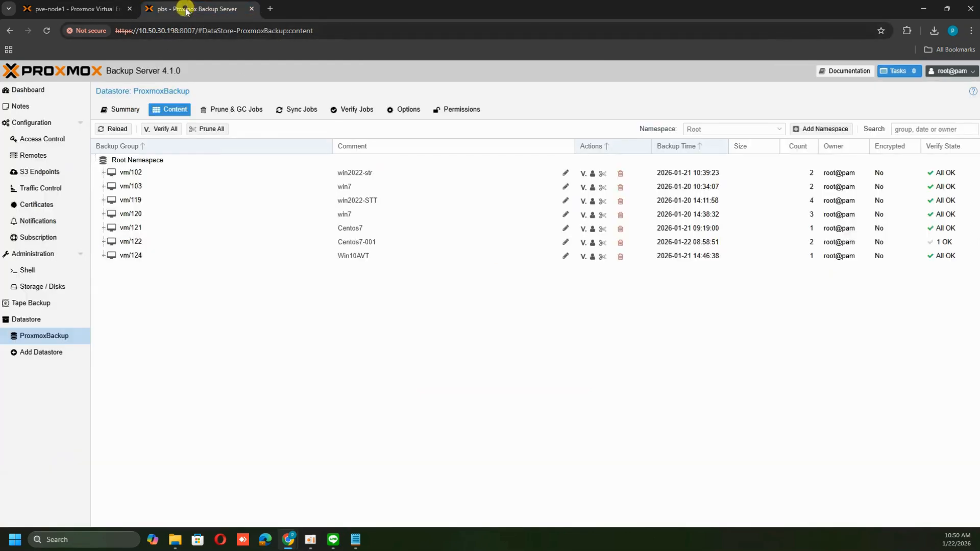
left_click(129, 244)
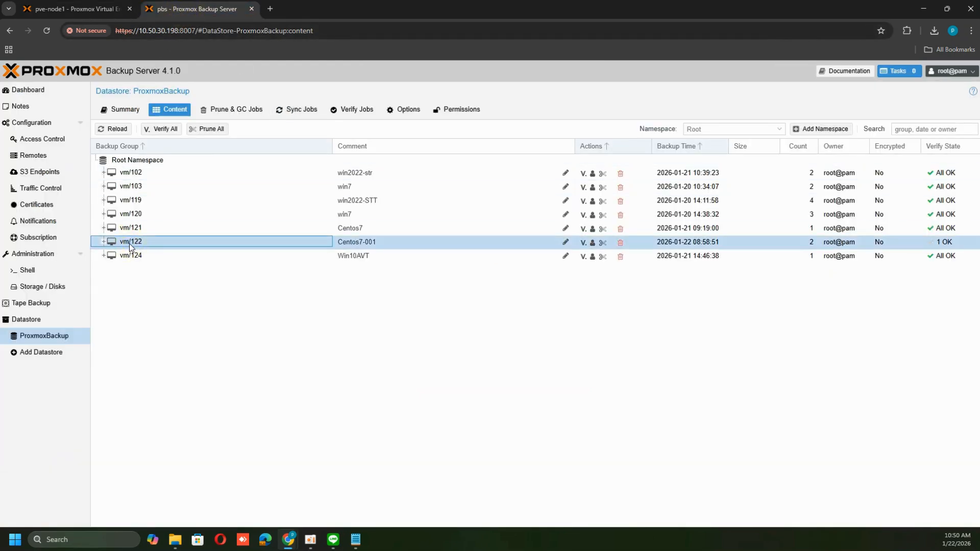
left_click(103, 242)
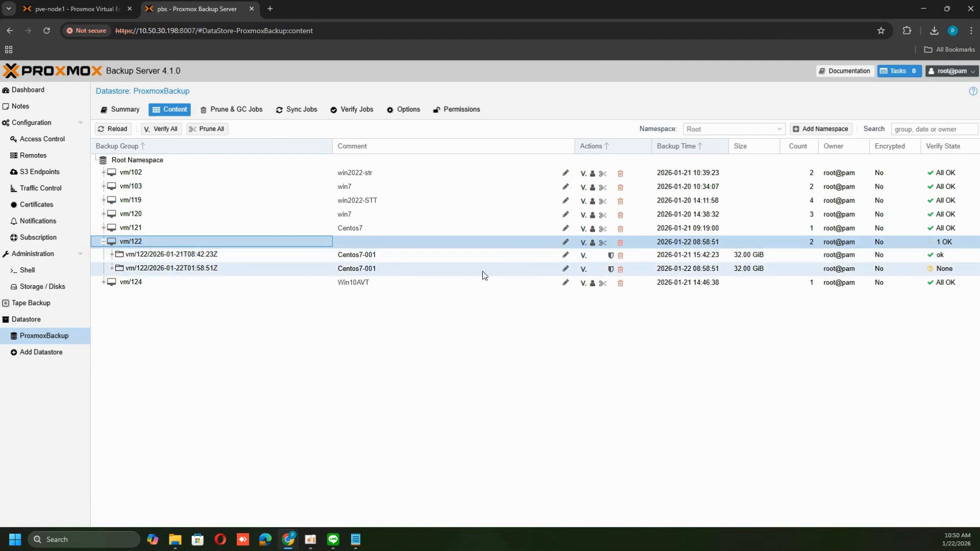
left_click(104, 242)
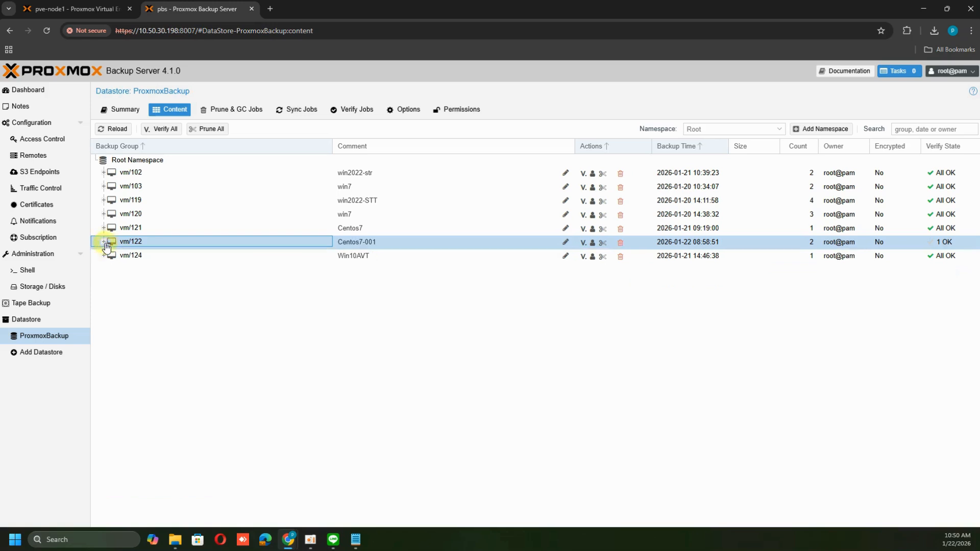
Switch to Proxmox Virtual Environment and open the restore settings for the ProxmoxBackup backup vm/122/2026-01-22T01:58:51Z.
left_click(91, 9)
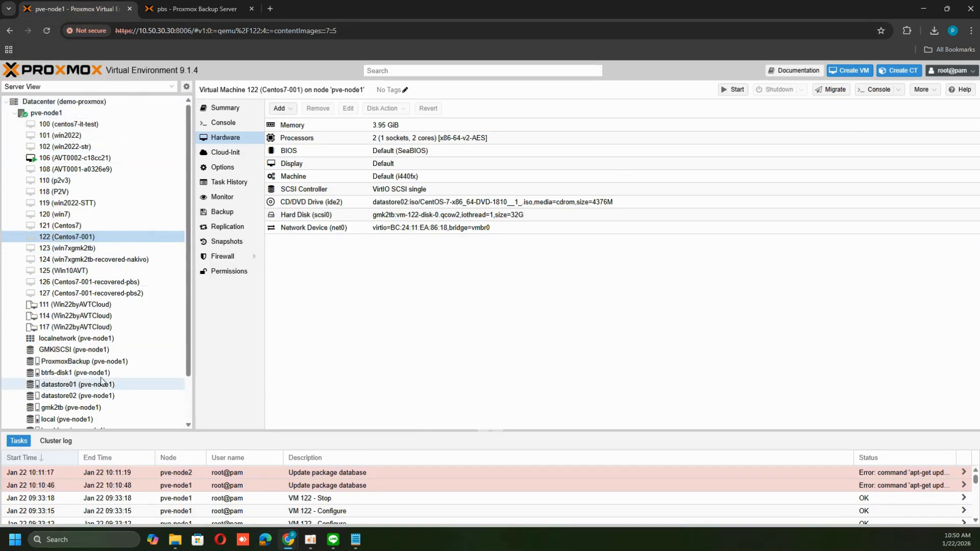
left_click(93, 362)
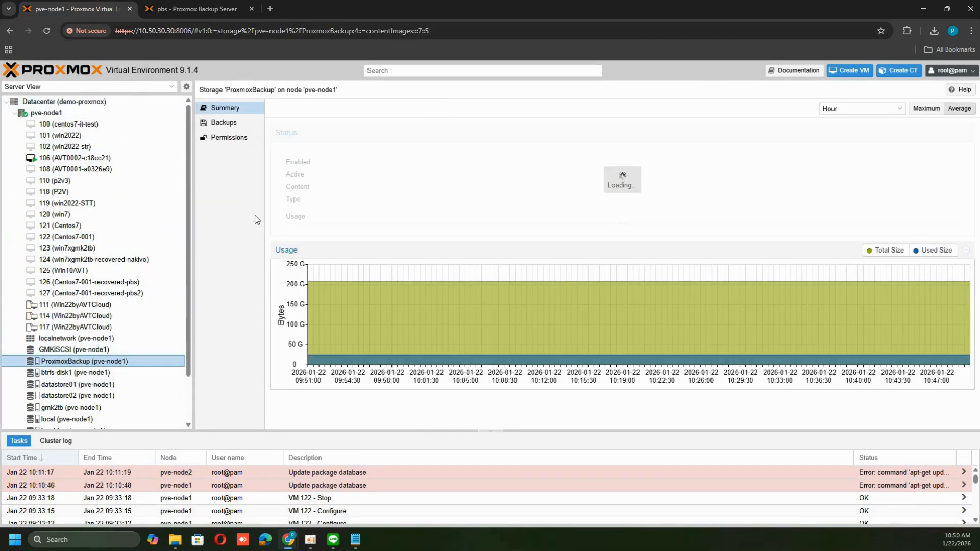
left_click(224, 122)
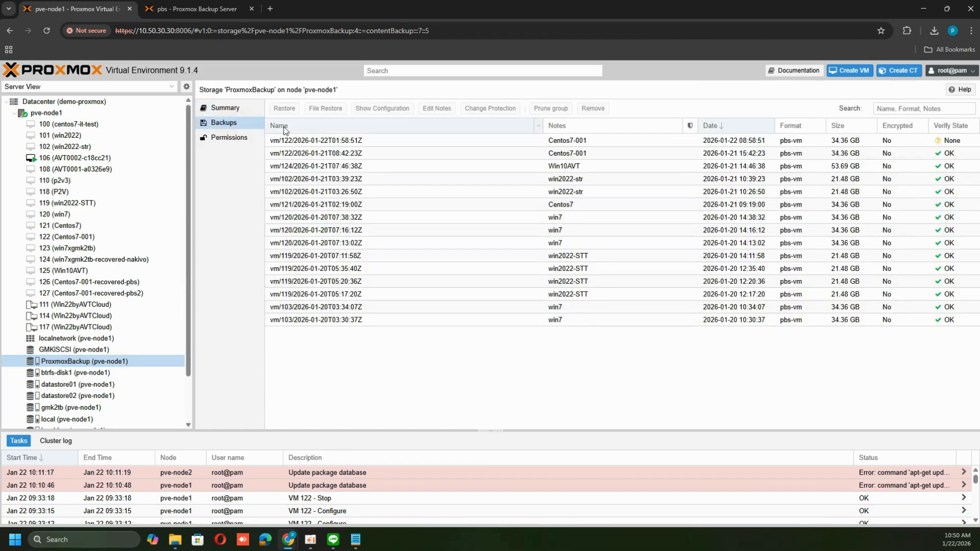
left_click(368, 145)
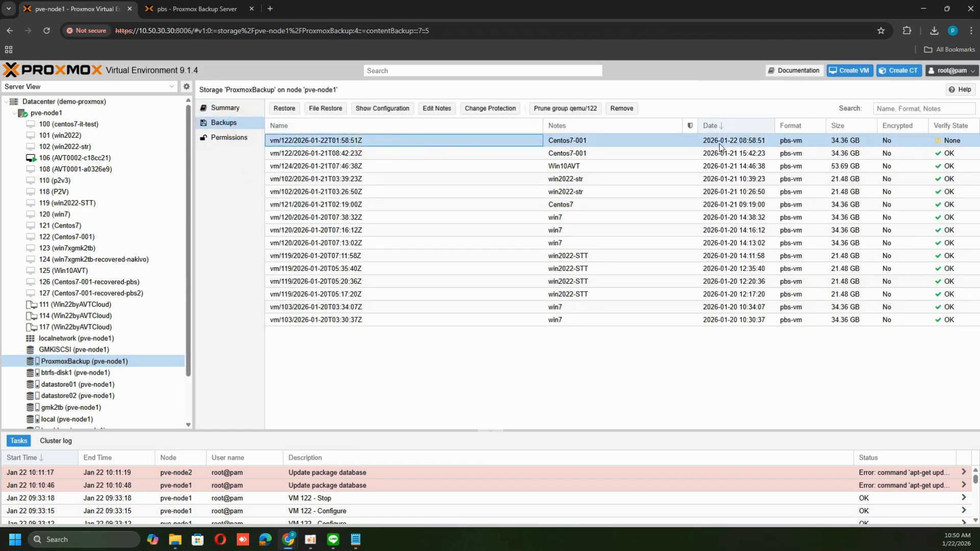
left_click(287, 111)
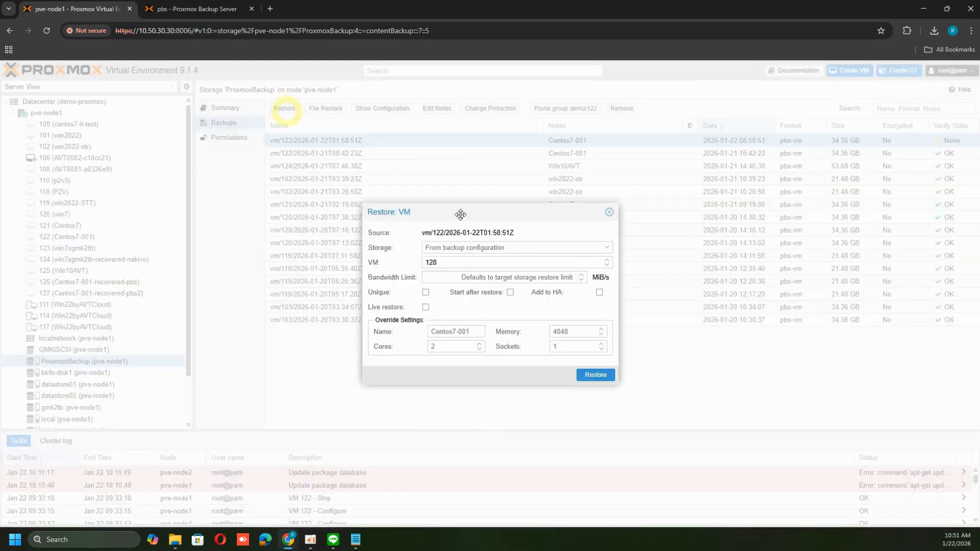
Set the restore target storage to gmk2tb and start restoring the backup as VM 128.
left_click(518, 248)
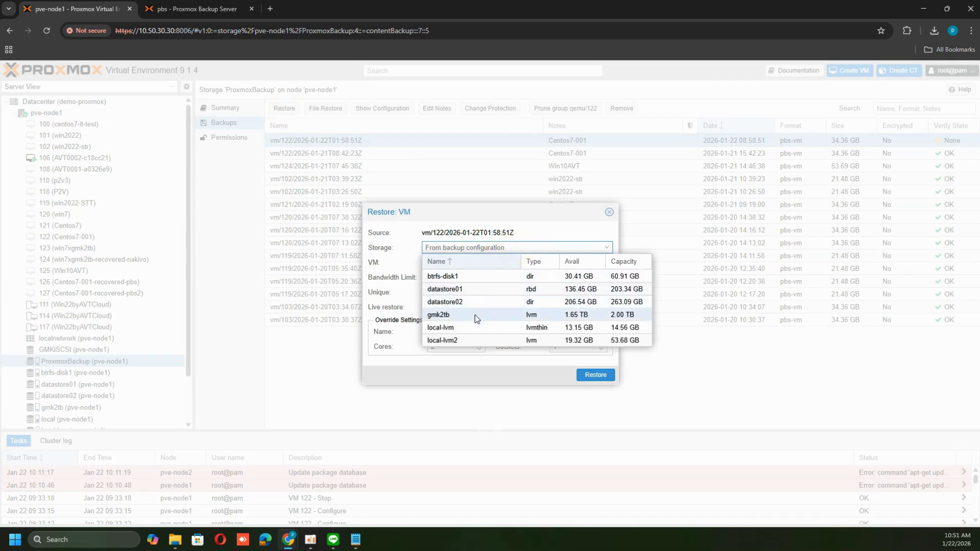
left_click(450, 316)
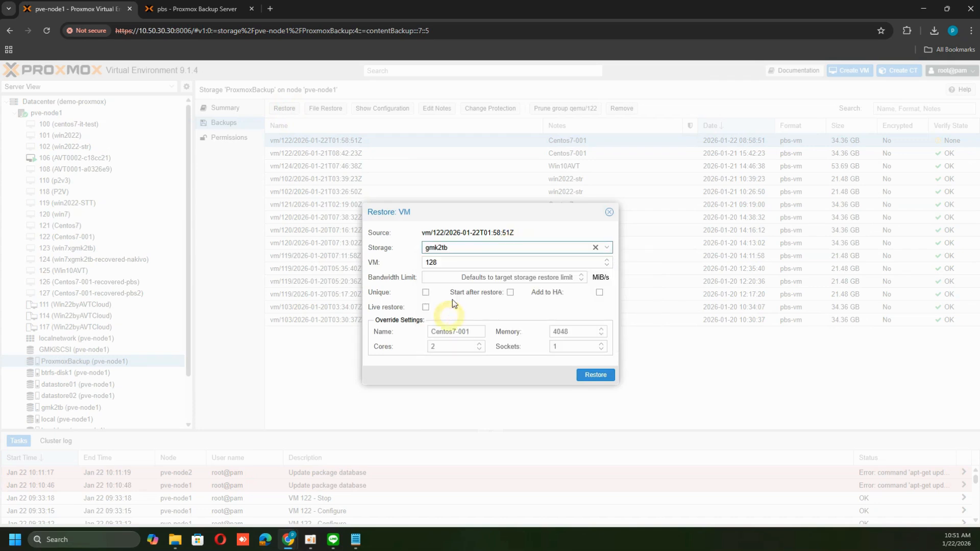
left_click_drag(441, 263, 415, 264)
left_click(411, 265)
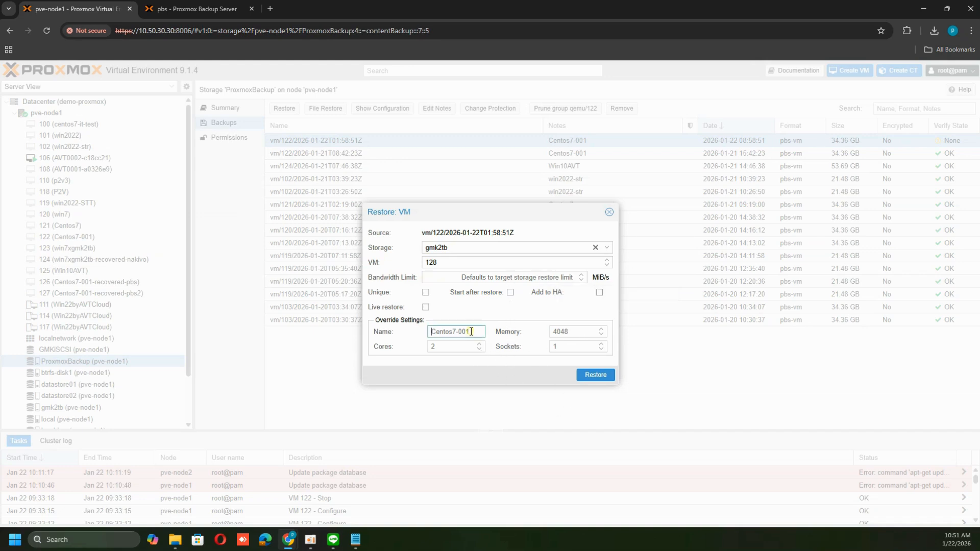
left_click(493, 376)
left_click(604, 375)
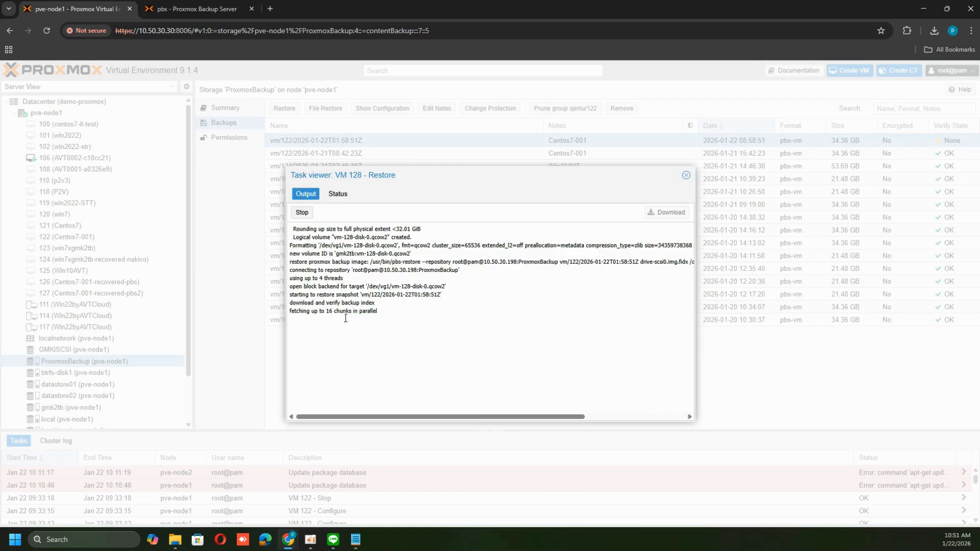
Switch to Proxmox Backup Server and open the output of the running Read Objects task for vm/122/2026-01-22T01:58:51Z.
left_click(213, 11)
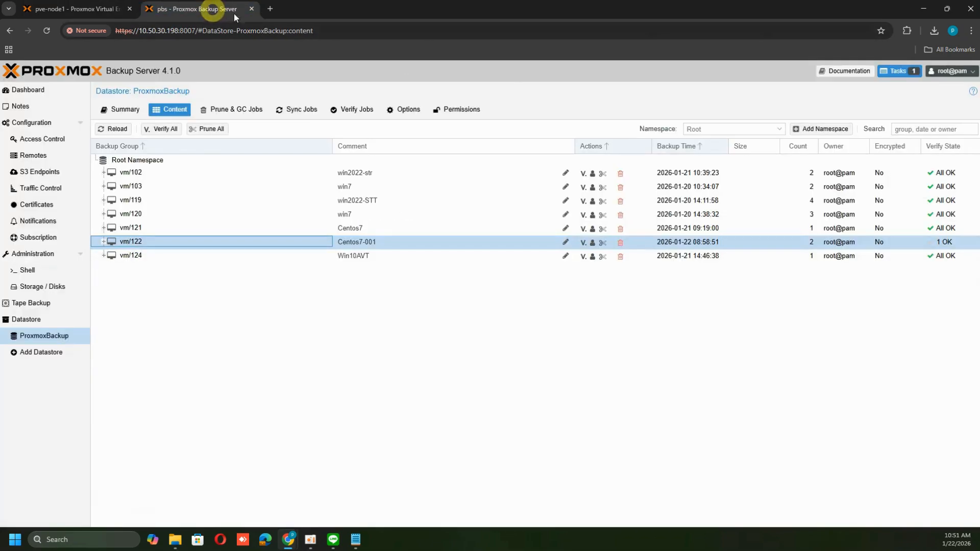
left_click(904, 72)
left_click(895, 115)
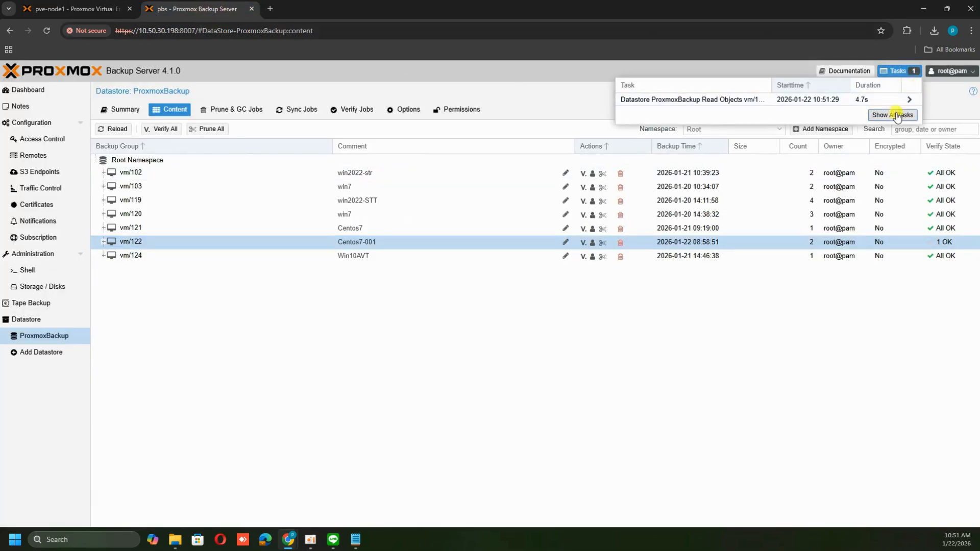
left_click(899, 71)
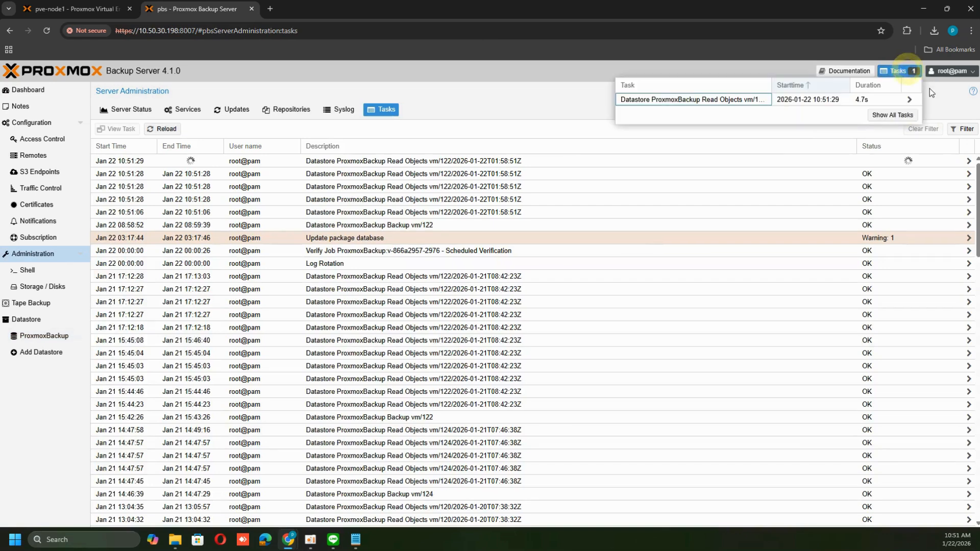
left_click(909, 101)
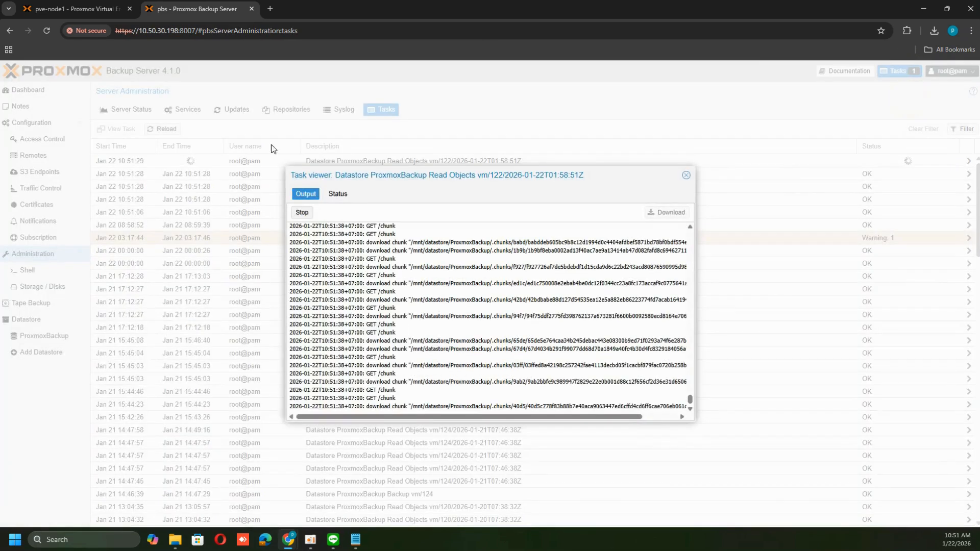
Compare the VM 128 restore log in Proxmox Virtual Environment with the running read task's log in Proxmox Backup Server.
left_click(78, 10)
left_click_drag(405, 177, 368, 149)
left_click(208, 12)
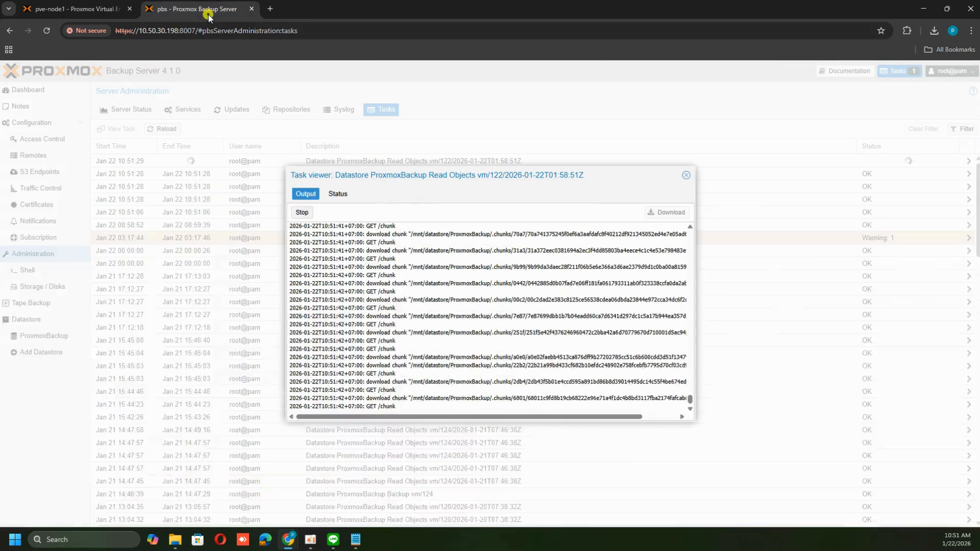
Switch to Proxmox Virtual Environment, check the end of the VM 128 restore log and close the task viewer.
left_click(67, 10)
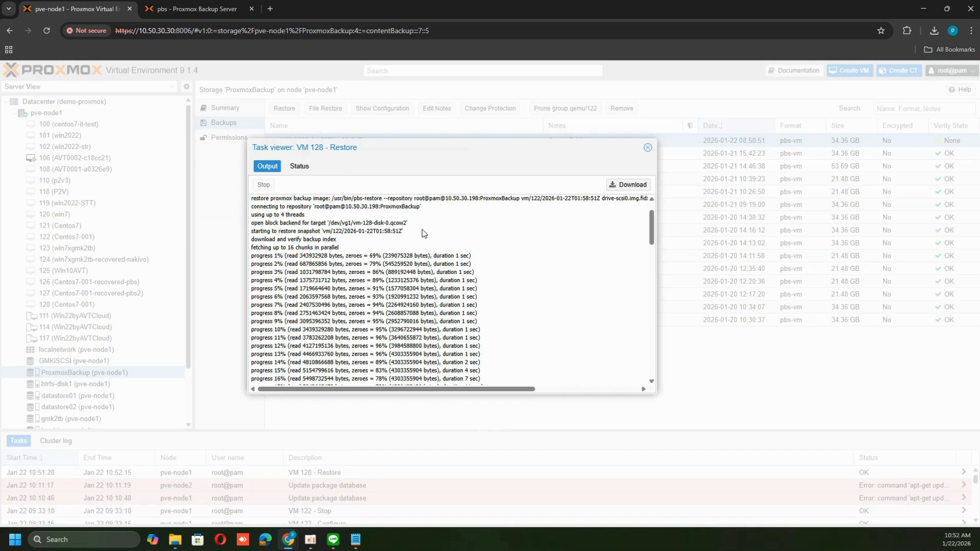
scroll(541, 268, "down", 15)
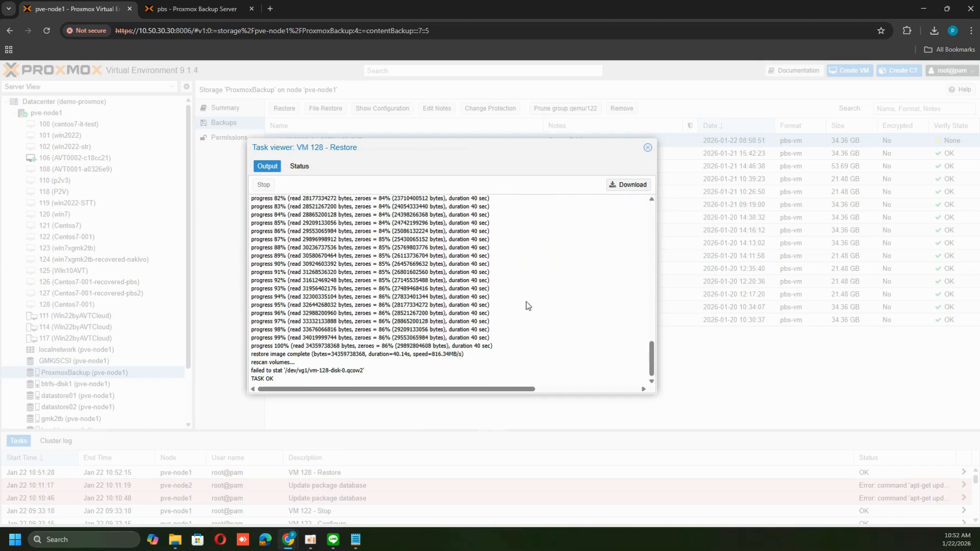
triple_click(273, 379)
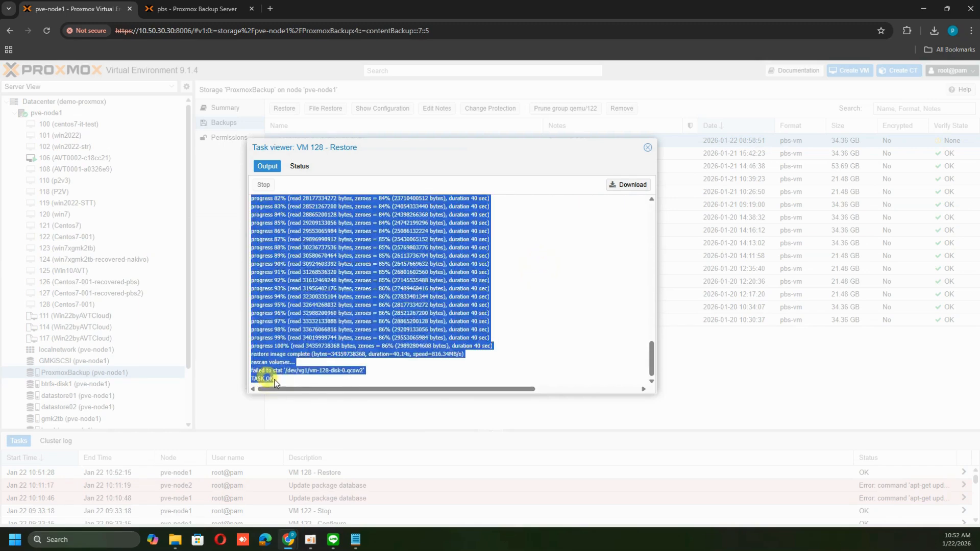
left_click(273, 379)
left_click_drag(252, 380, 278, 383)
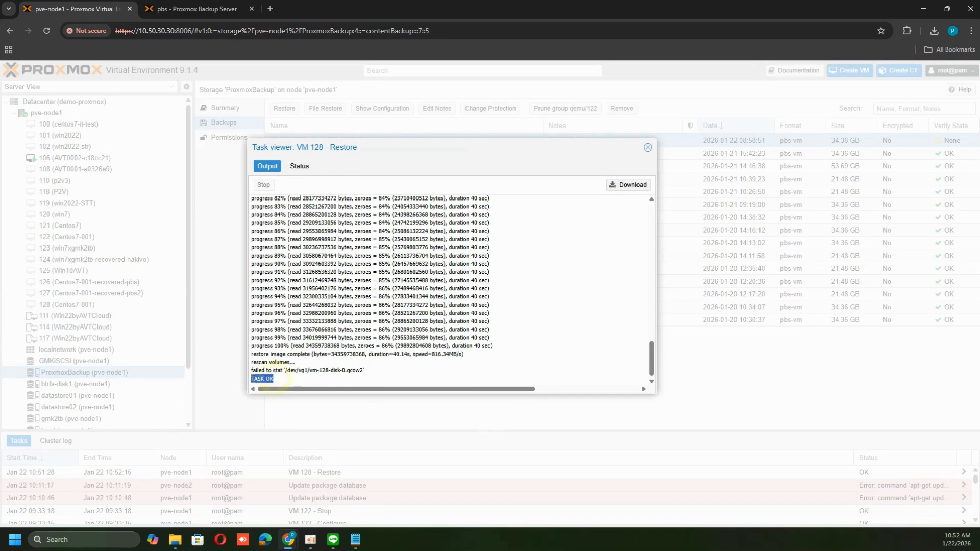
left_click(311, 352)
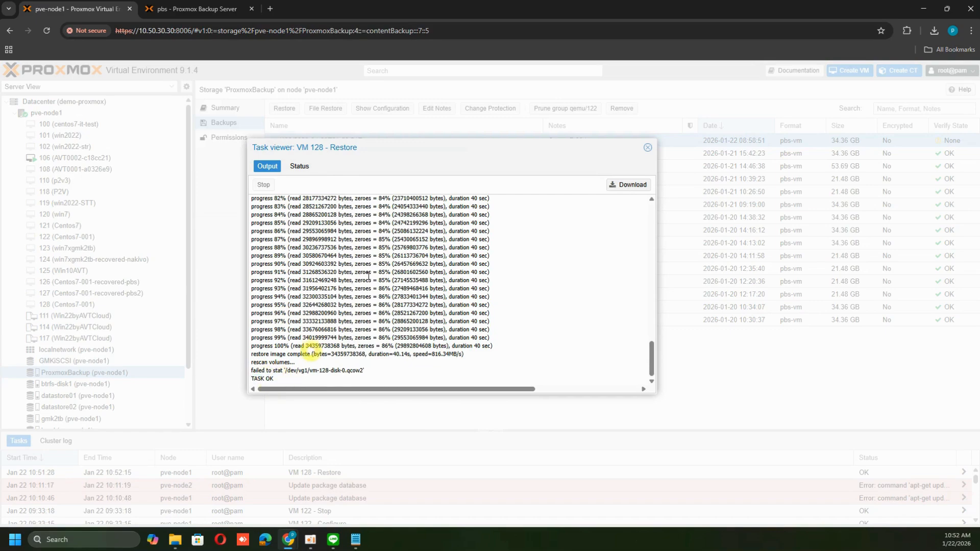
left_click(648, 147)
Switch to Proxmox Backup Server, check the last line of the vm/122 read task's log and close the task viewer.
left_click(211, 9)
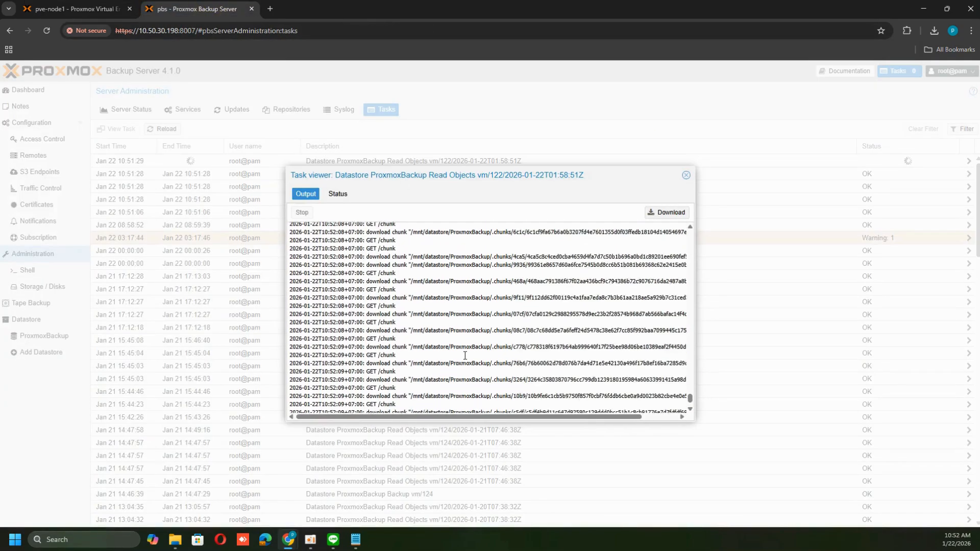
left_click_drag(398, 407, 290, 407)
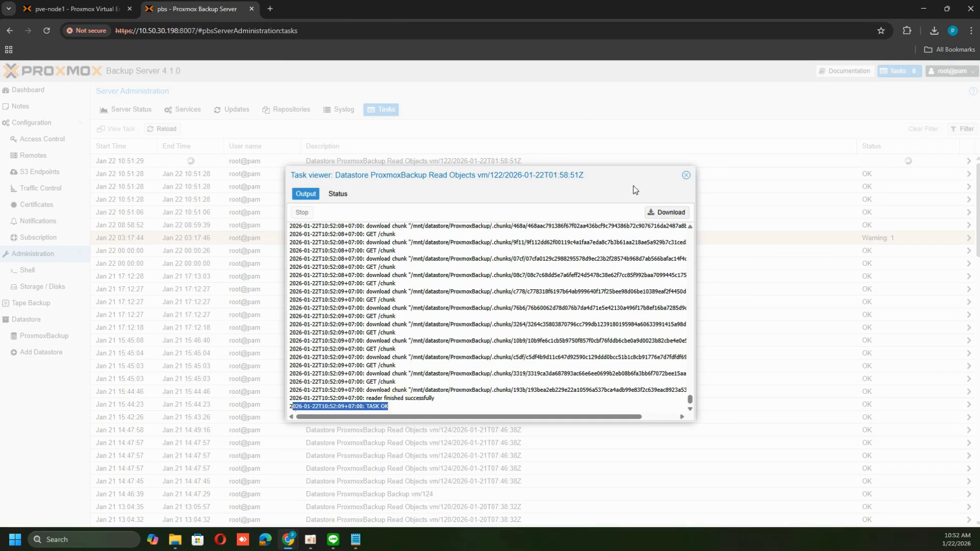
left_click(686, 175)
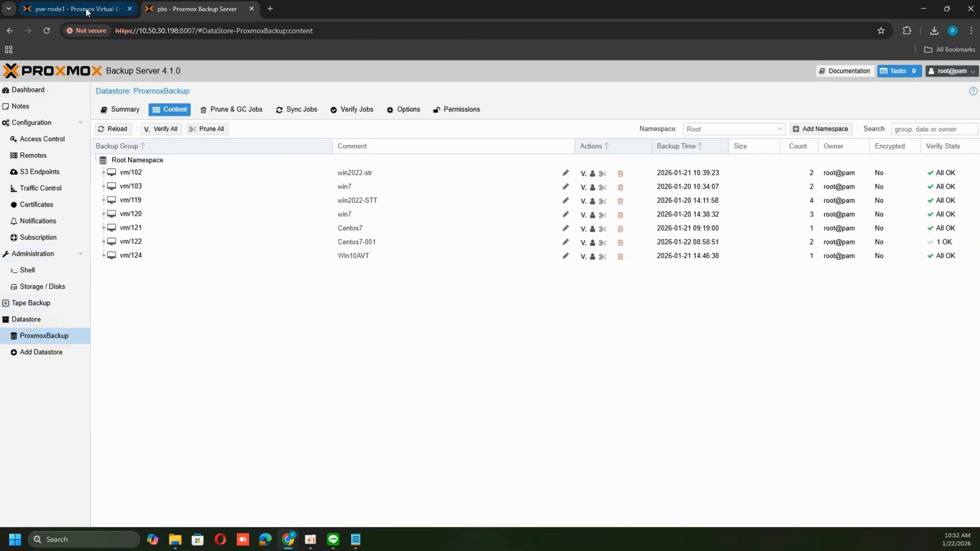
Switch to Proxmox Virtual Environment and check the storage and format of the hard disk in VM 128's hardware.
left_click(86, 8)
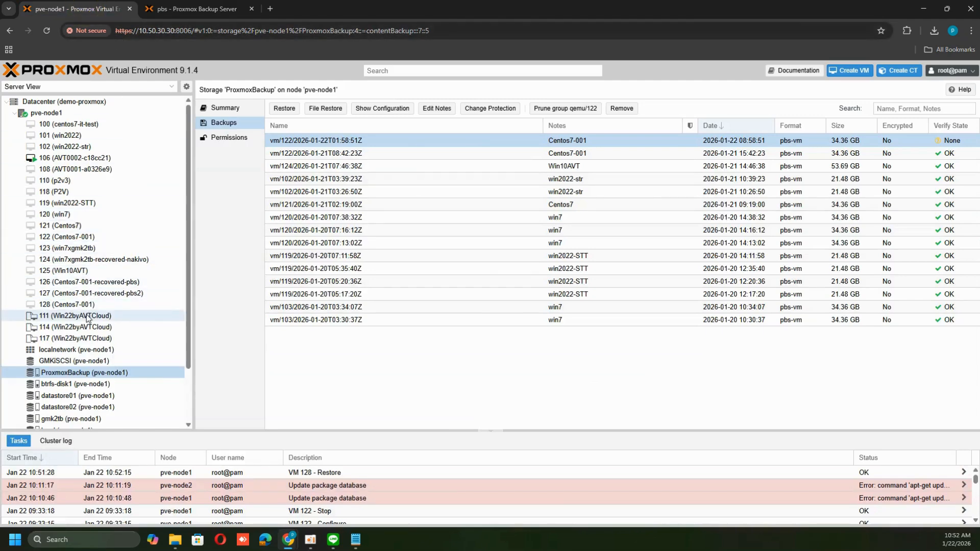
left_click(107, 305)
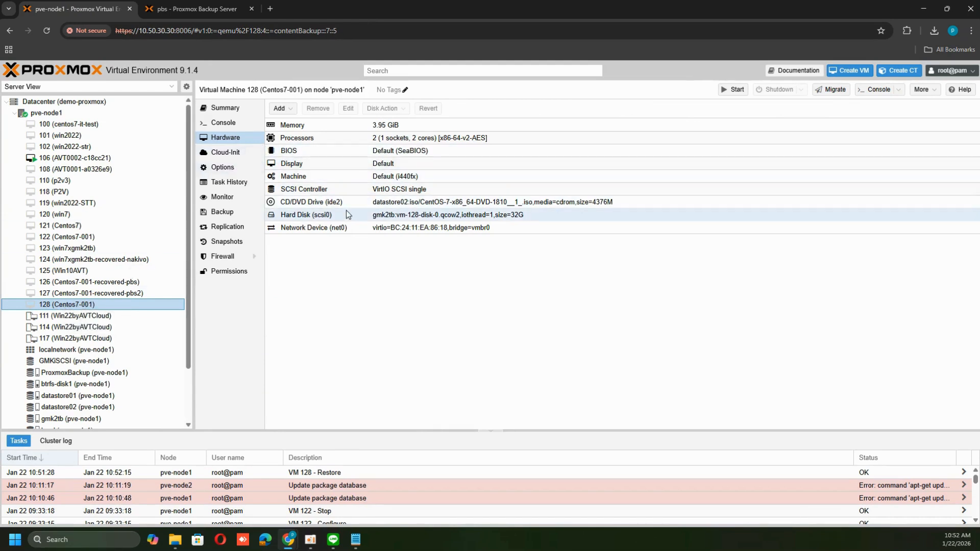
left_click(373, 216)
Open VM 128's console and start the virtual machine.
left_click(232, 166)
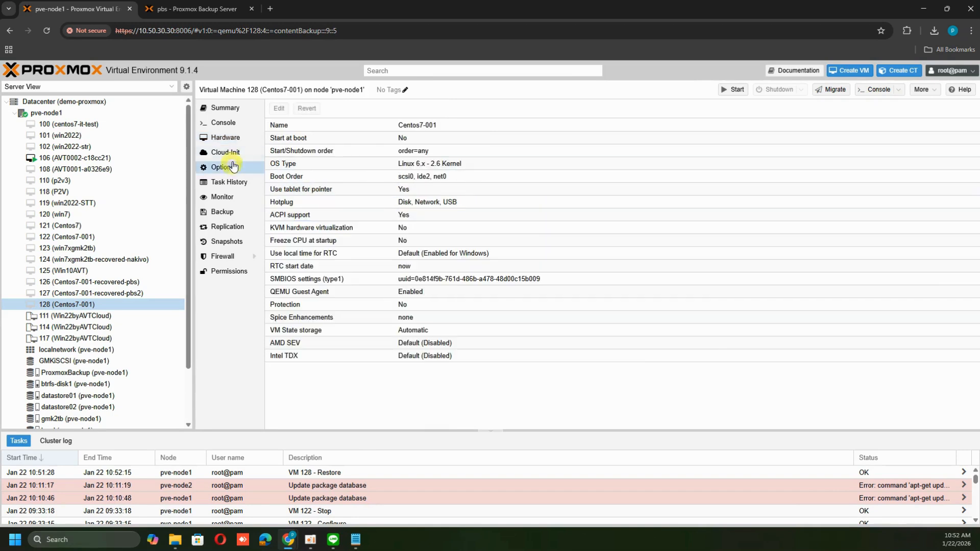
left_click(234, 153)
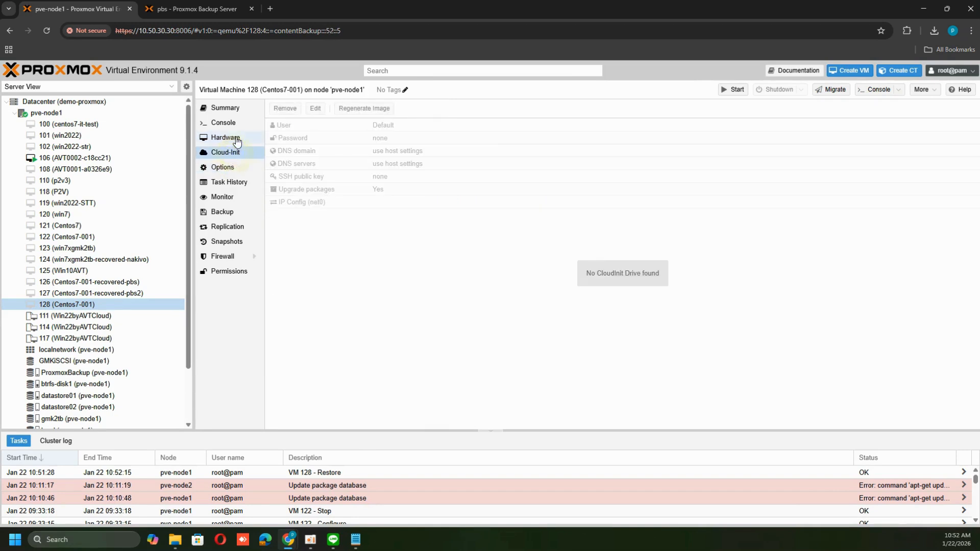
left_click(231, 123)
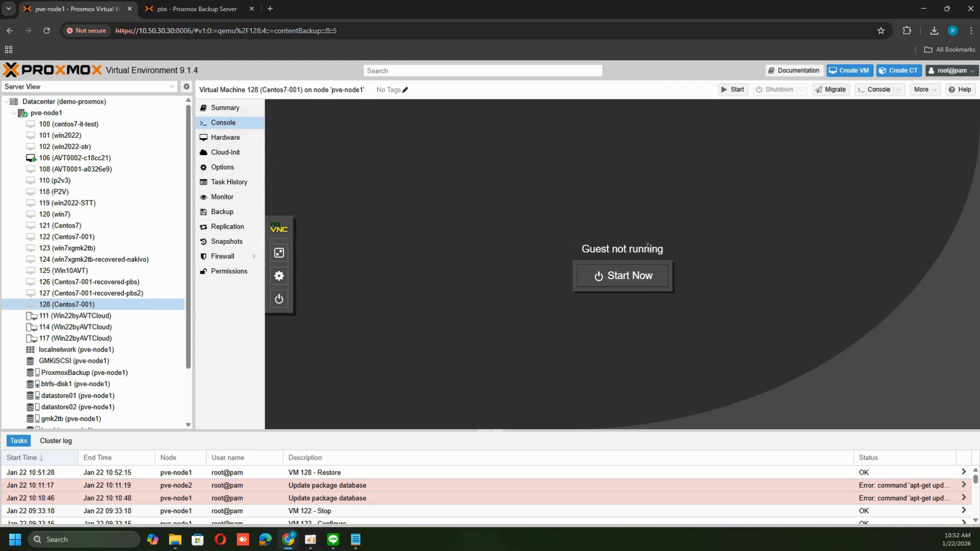
left_click(603, 275)
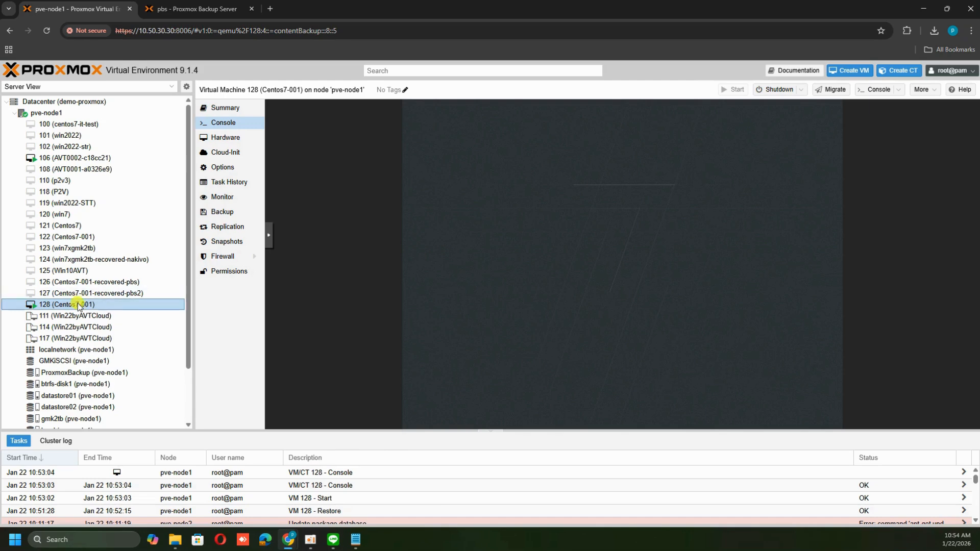
Locate vm-128-disk-0.qcow2 among the VM disks on storage gmk2tb, and return to VM 128's console.
scroll(84, 348, "down", 2)
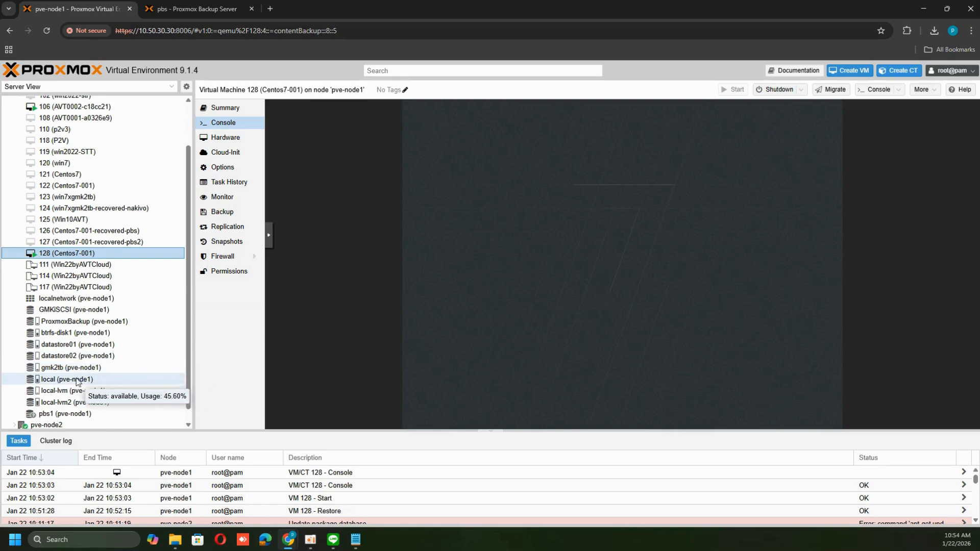
left_click(77, 368)
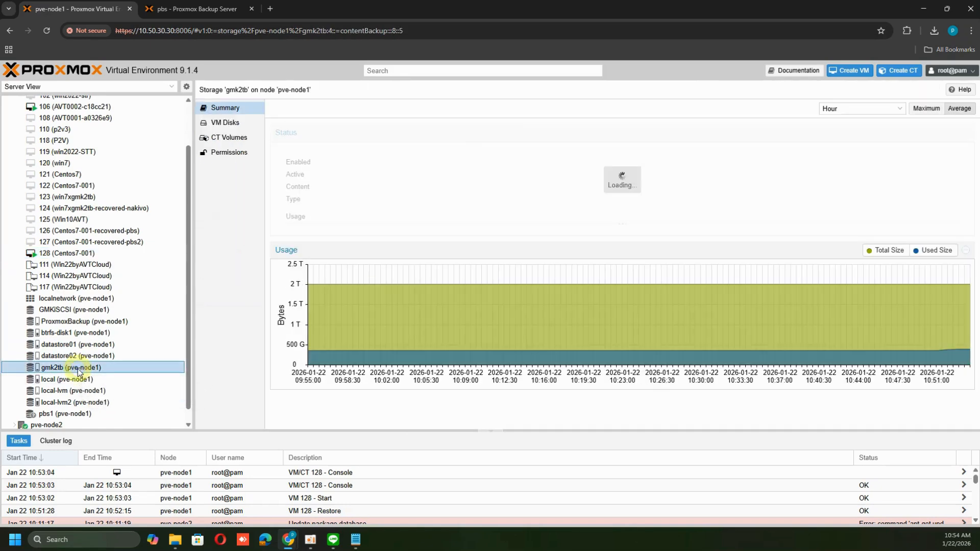
left_click(237, 124)
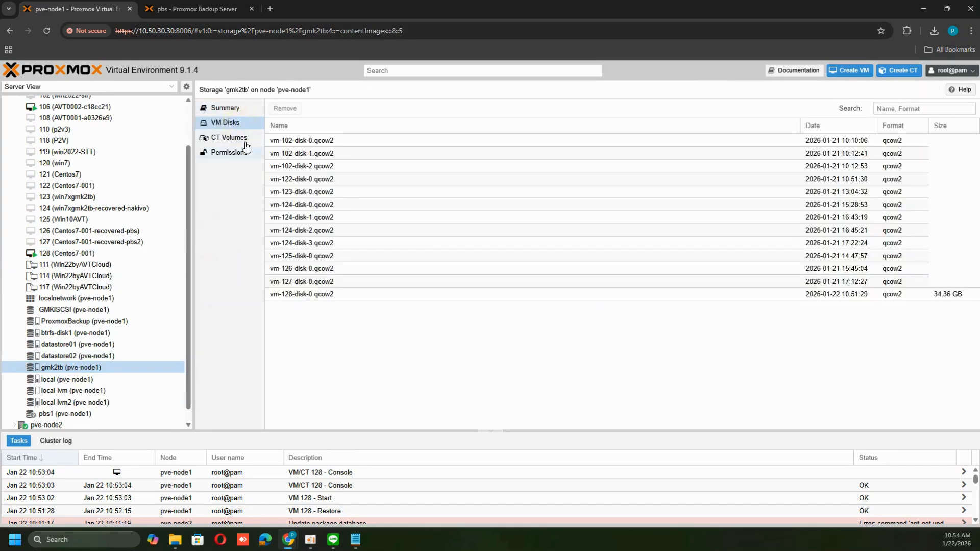
left_click(312, 294)
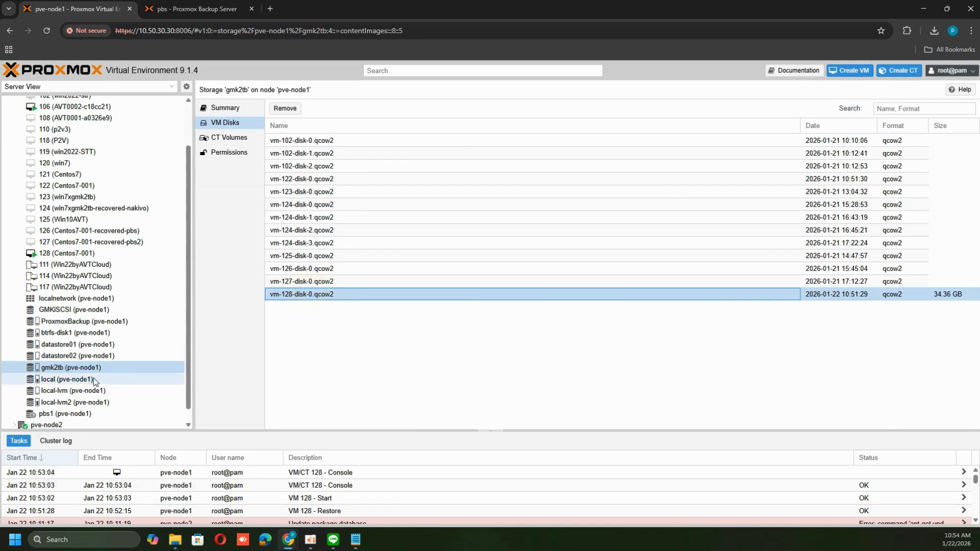
left_click(81, 256)
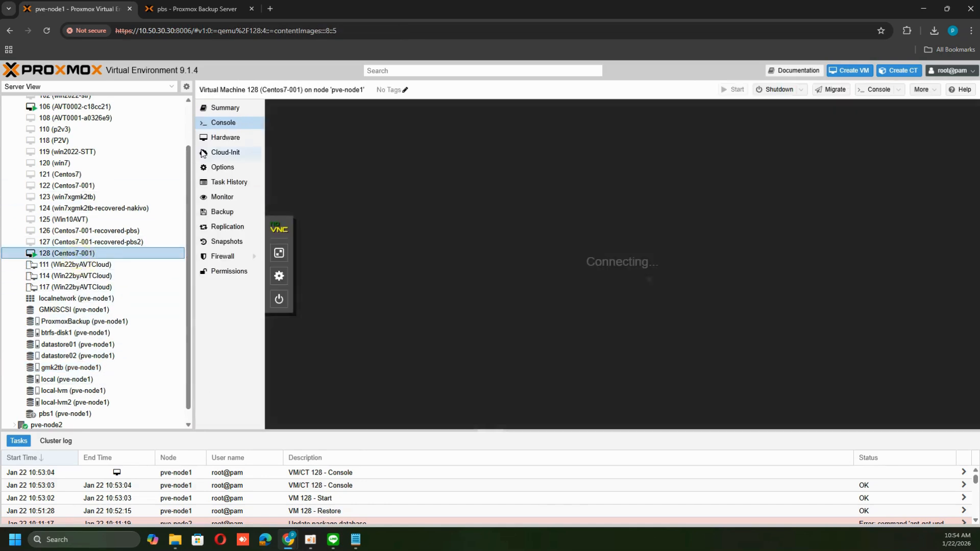